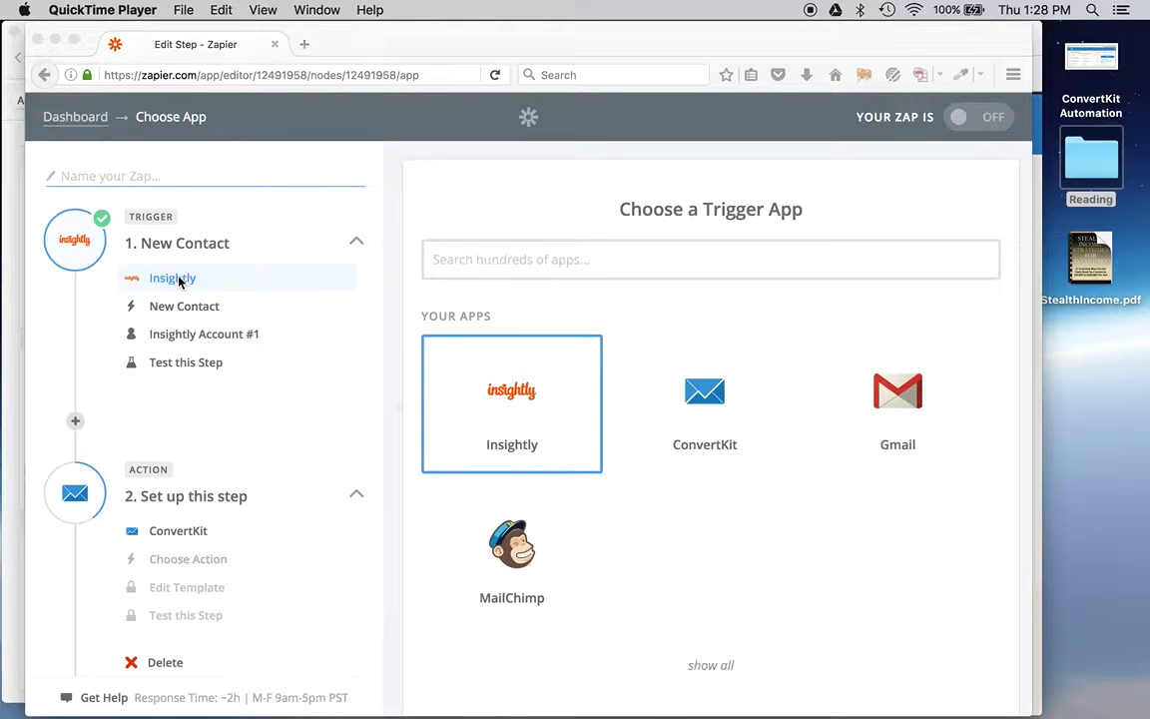
# Load zapier.com in a new tab and browse the Insightly–ConvertKit zap ideas on Explore
pyautogui.click(306, 45)
pyautogui.write('zapier.com/')
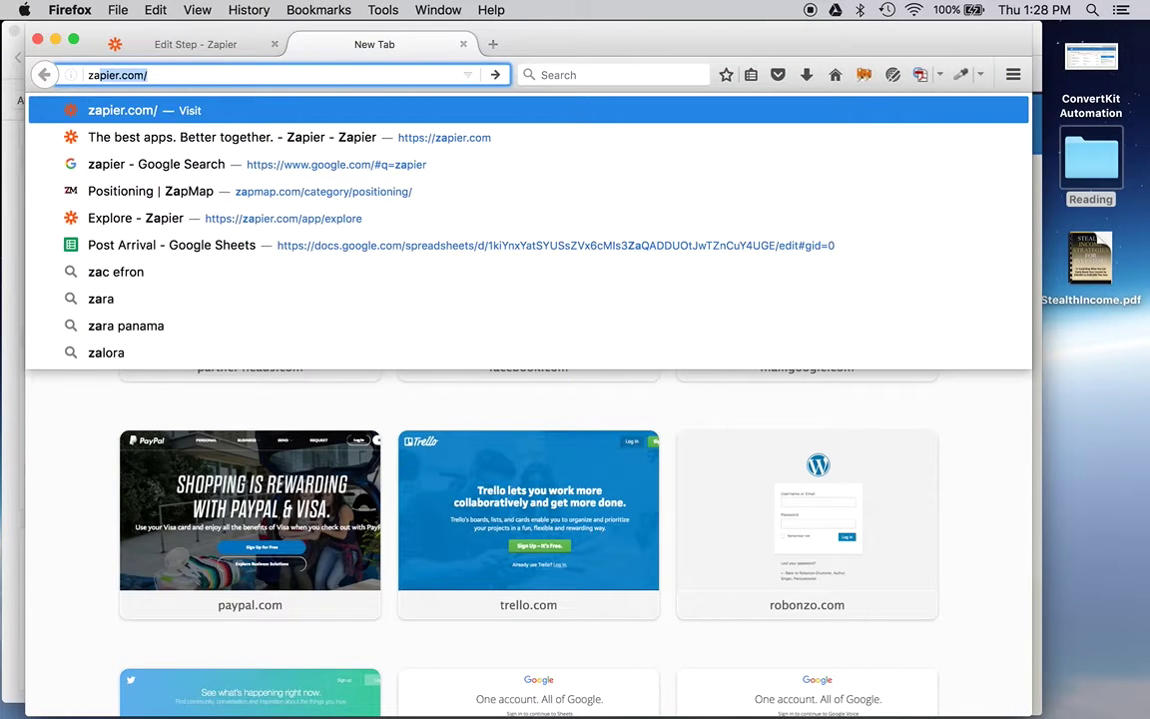
pyautogui.press('Return')
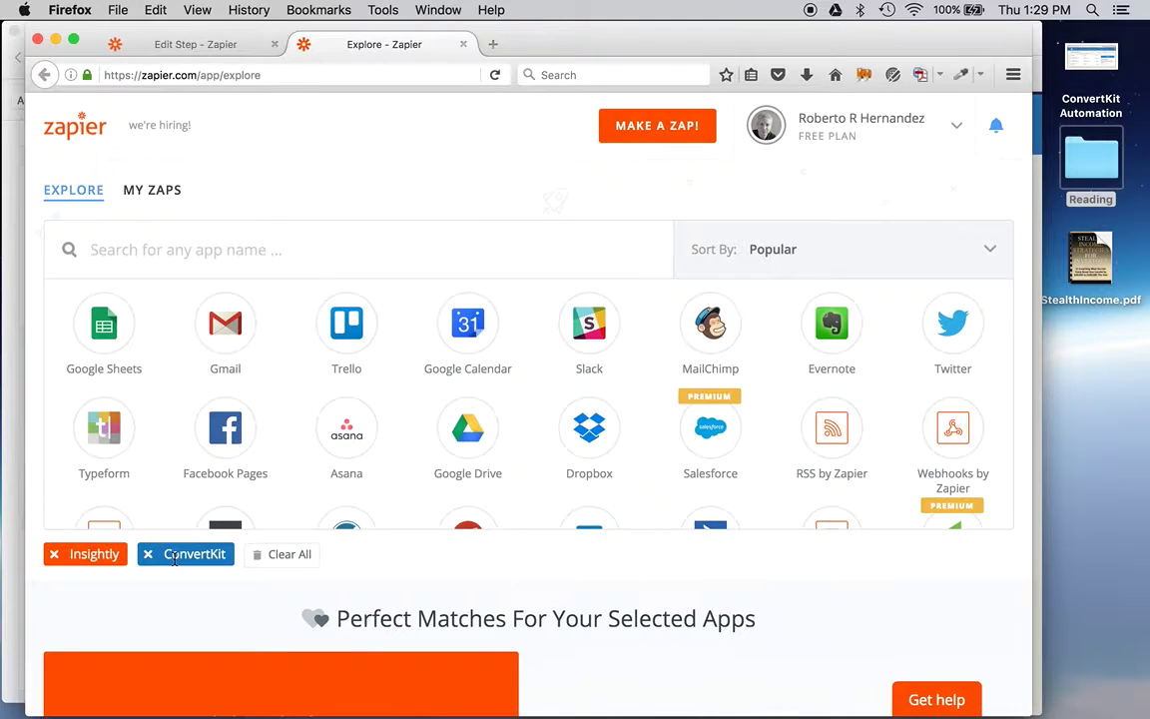
pyautogui.scroll(-5, 174, 559)
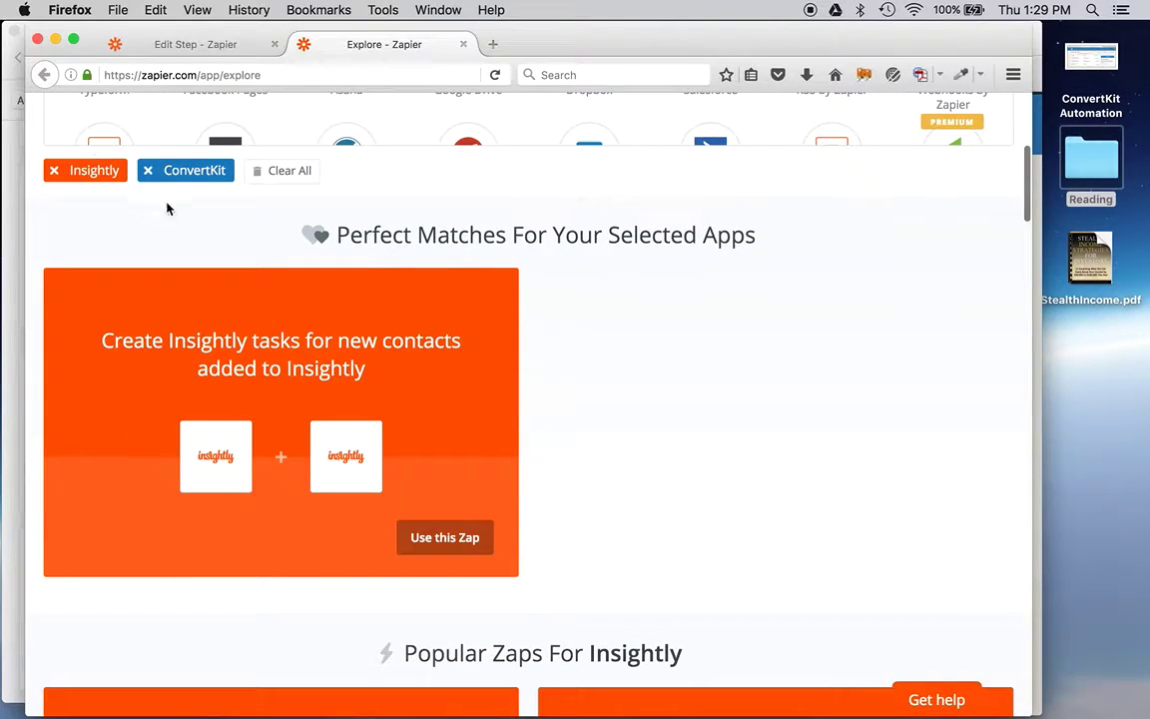
pyautogui.scroll(4, 166, 206)
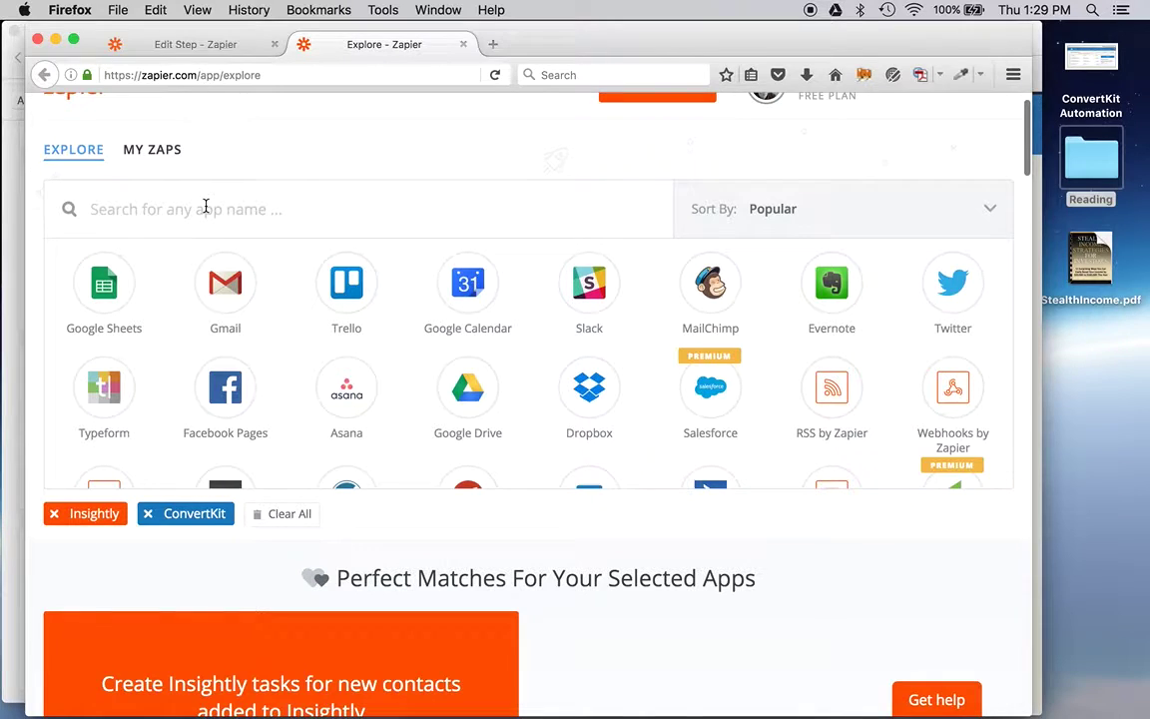
pyautogui.scroll(-4, 445, 556)
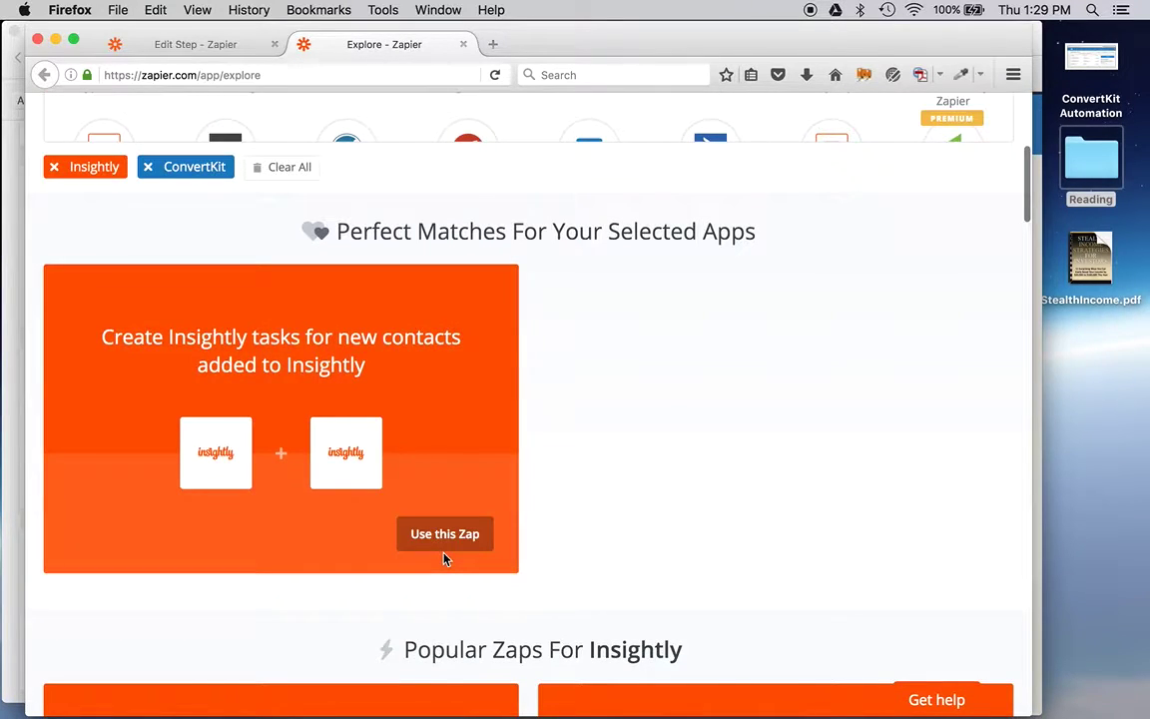
pyautogui.scroll(-10, 445, 559)
pyautogui.scroll(15, 444, 559)
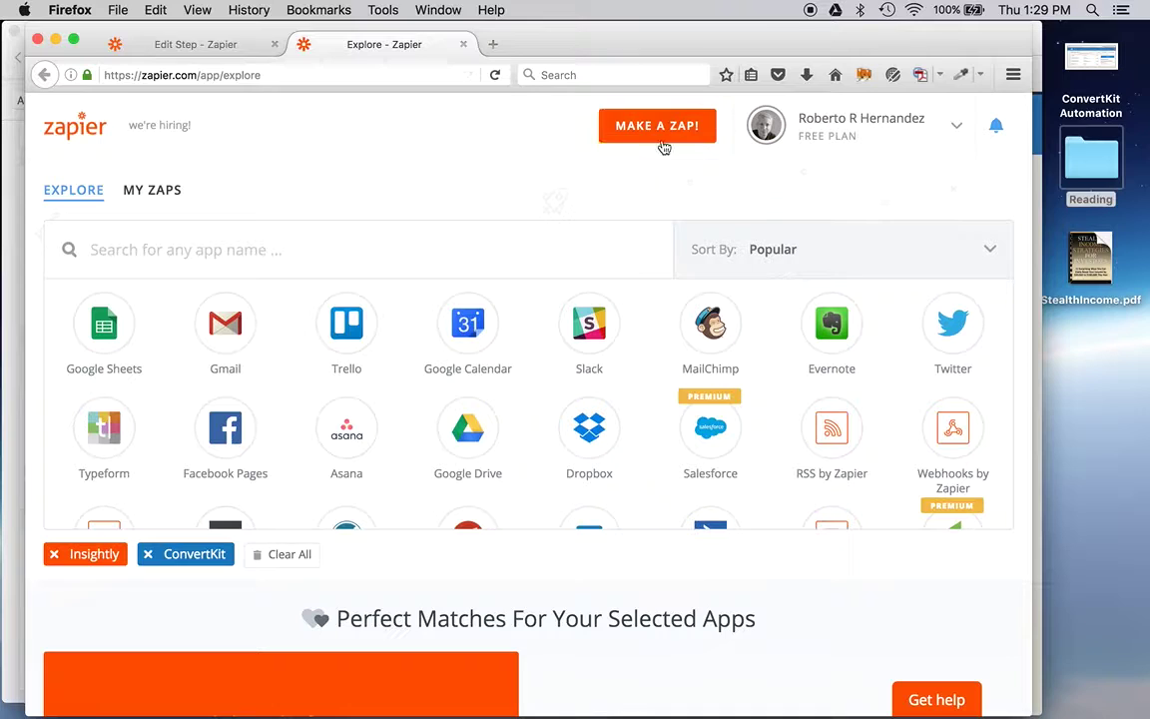
# Switch back to the 'Edit Step - Zapier' tab with the zap editor
pyautogui.click(206, 48)
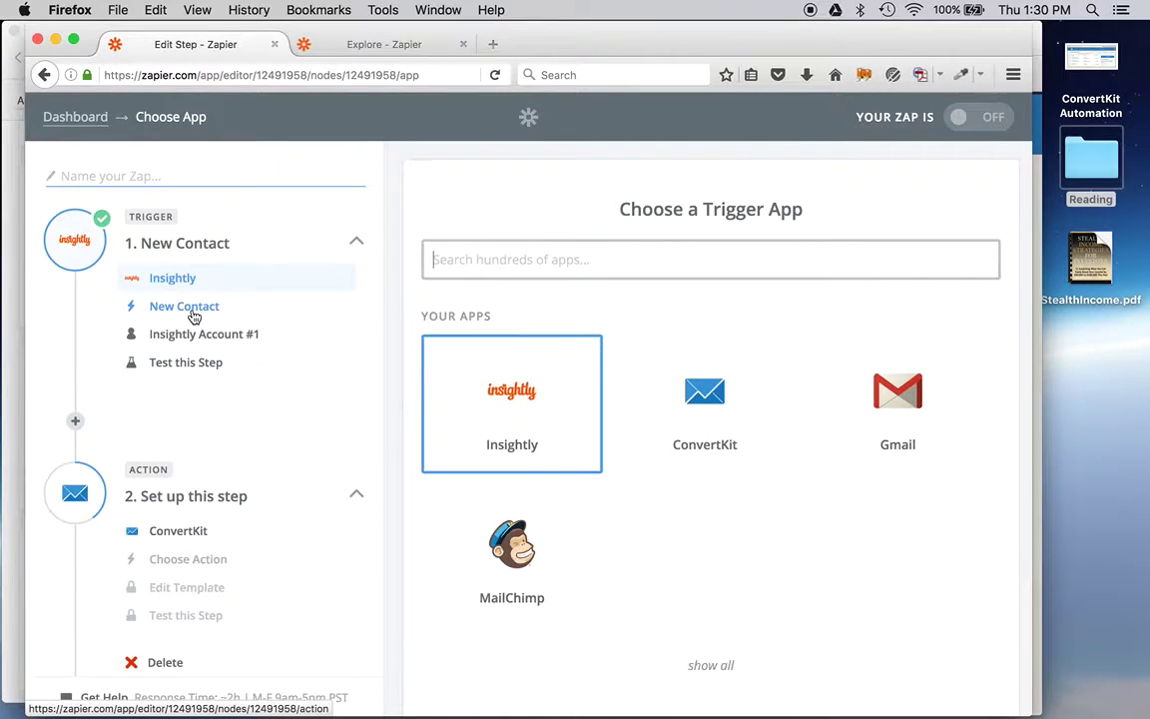
# Use the Insightly New Contact trigger with Insightly Account #1 and run a successful test
pyautogui.click(194, 314)
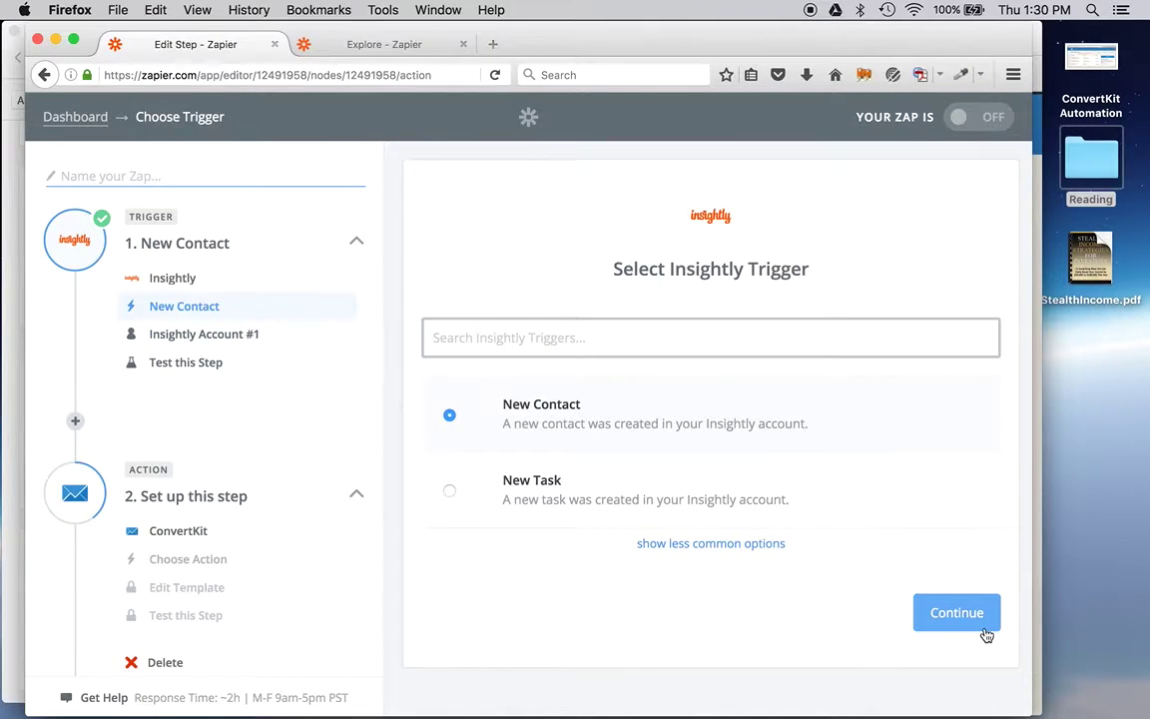
pyautogui.click(203, 335)
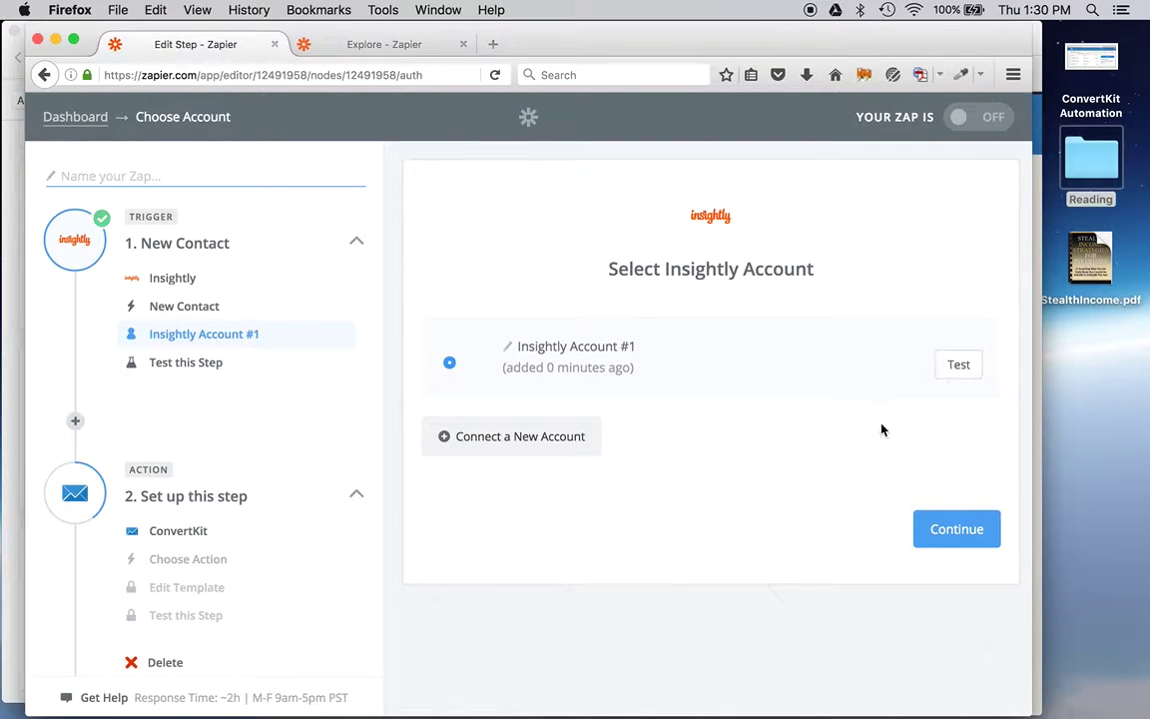
pyautogui.click(519, 436)
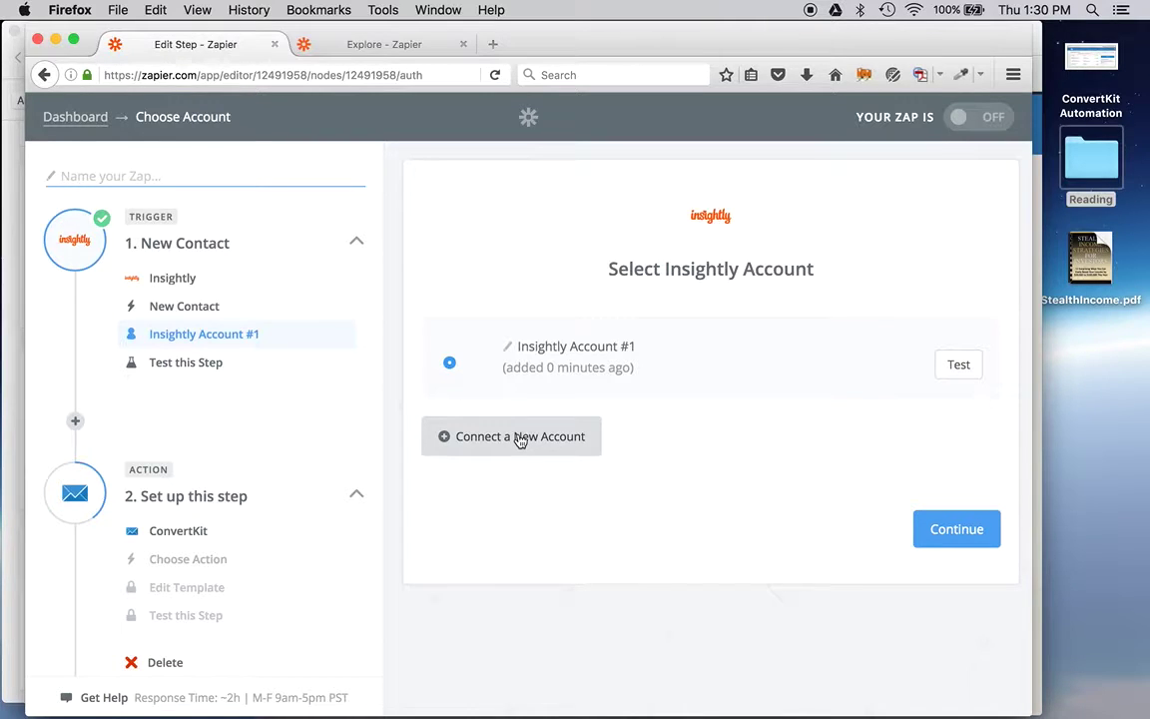
pyautogui.click(976, 540)
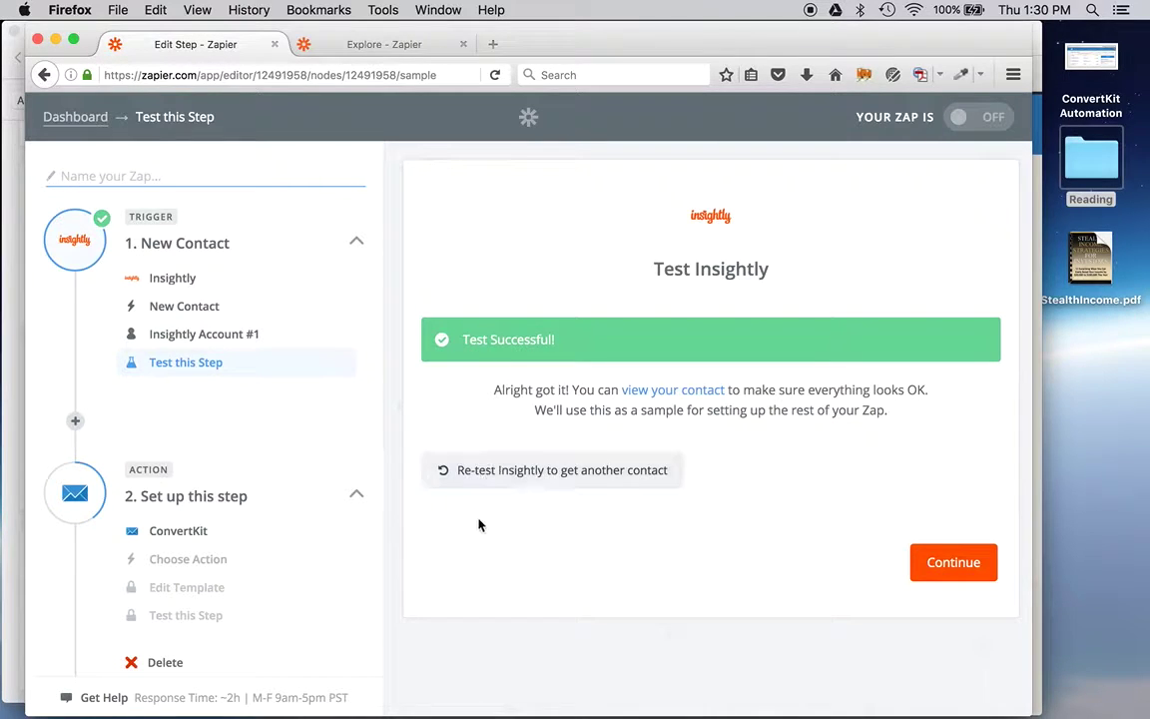
# Expand the sample Insightly contact and review its email, name, organisation and date fields
pyautogui.click(676, 393)
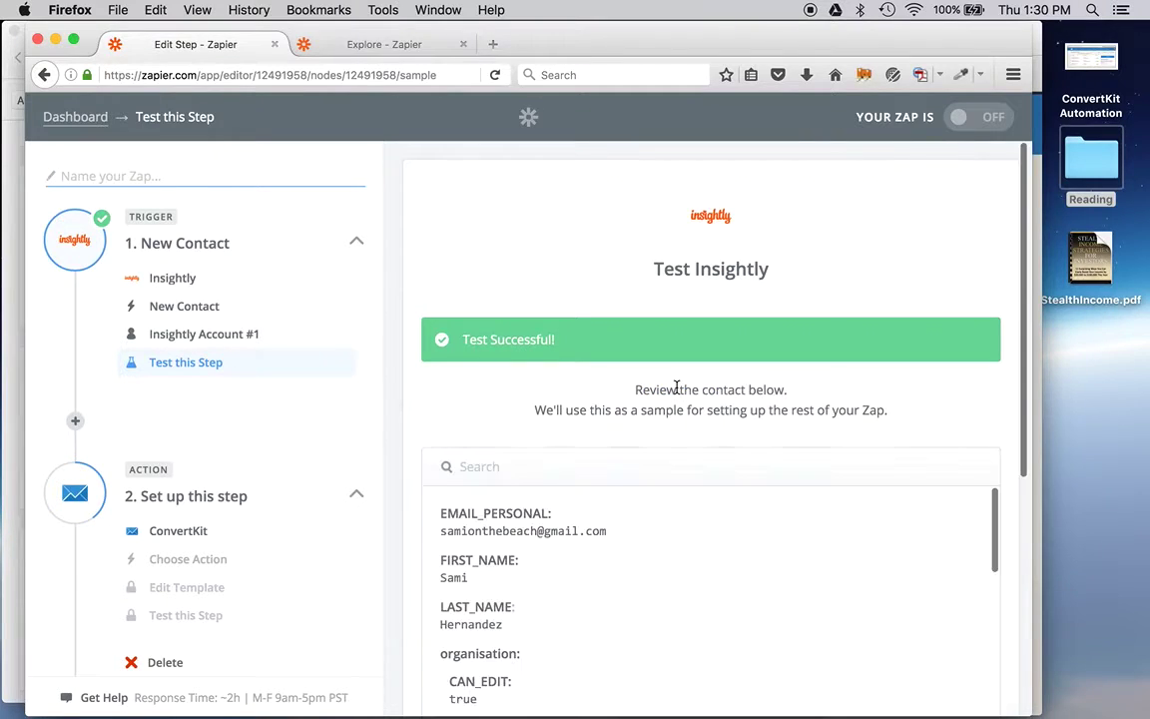
pyautogui.scroll(-3, 725, 536)
pyautogui.scroll(3, 725, 536)
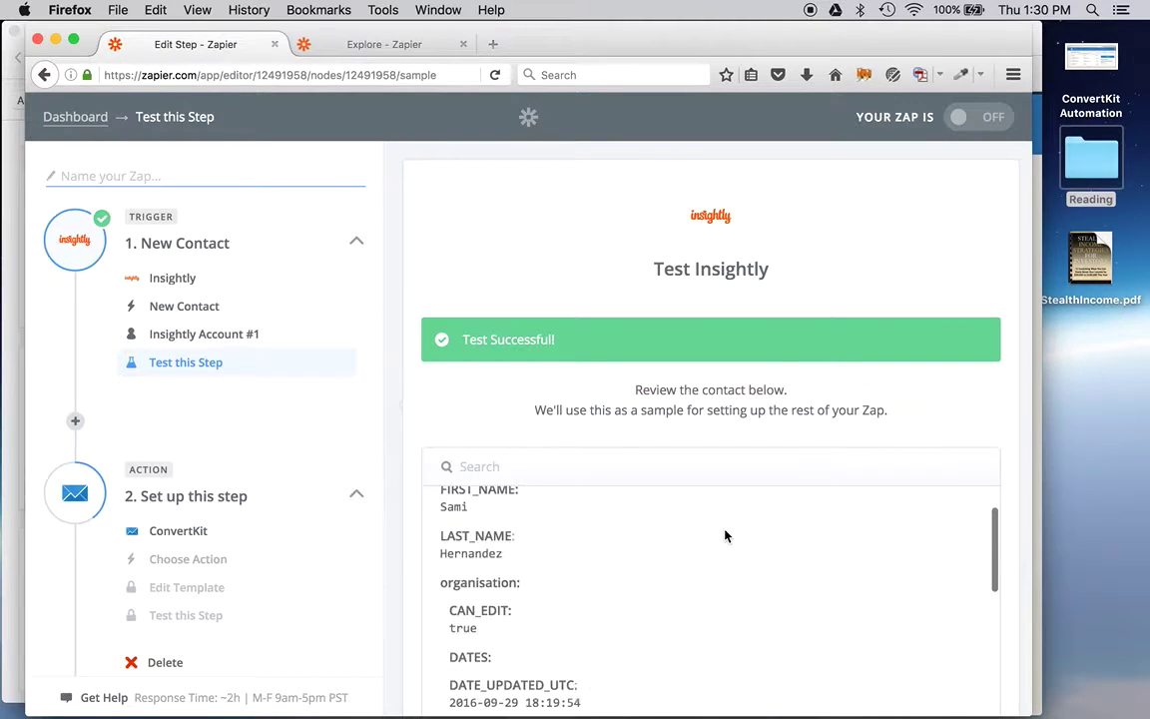
pyautogui.scroll(-3, 726, 536)
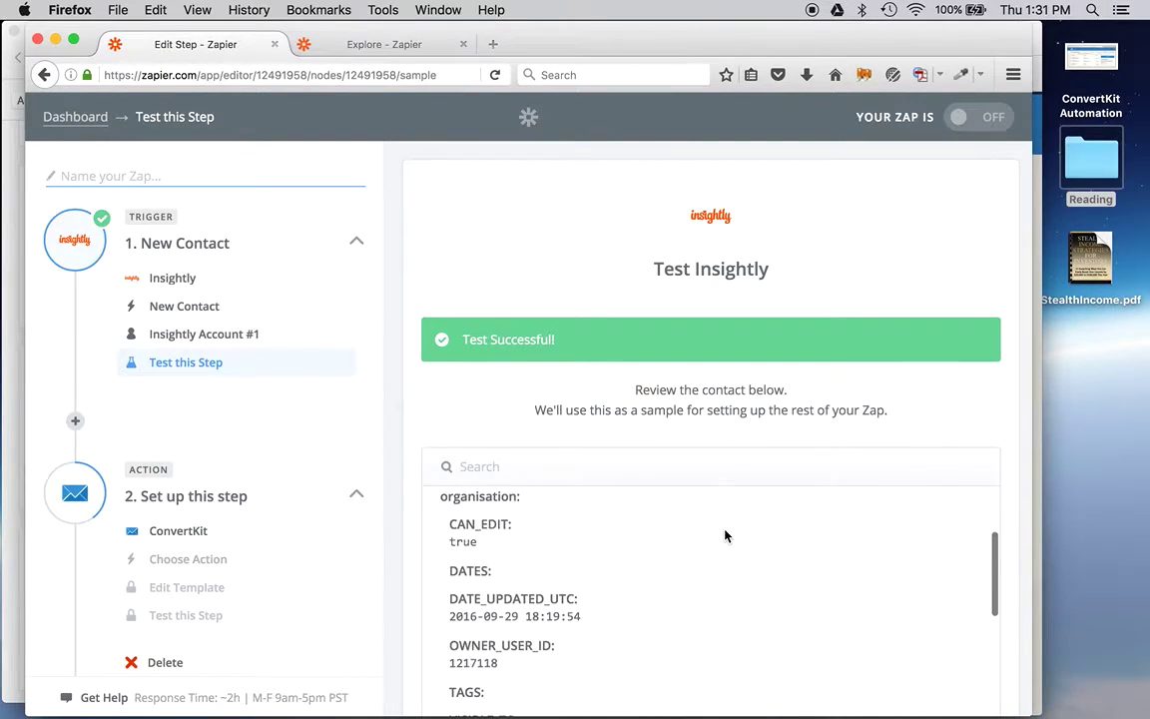
pyautogui.scroll(-2, 726, 537)
pyautogui.scroll(-4, 725, 536)
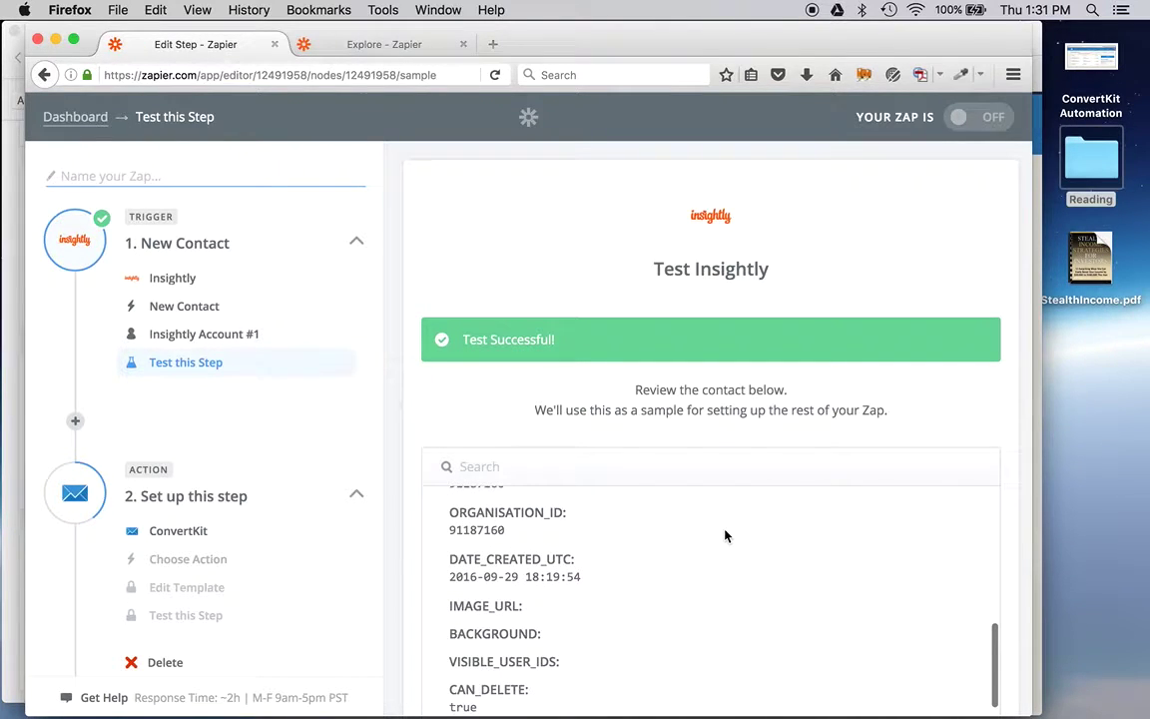
pyautogui.scroll(10, 726, 536)
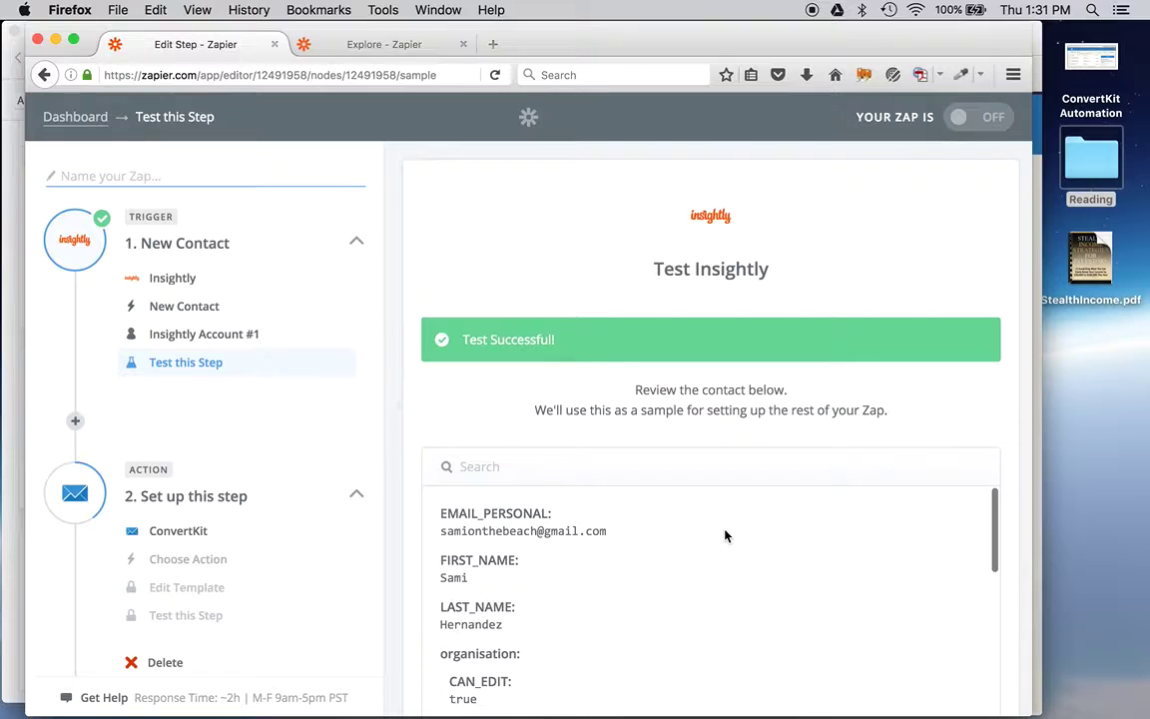
pyautogui.scroll(-5, 715, 555)
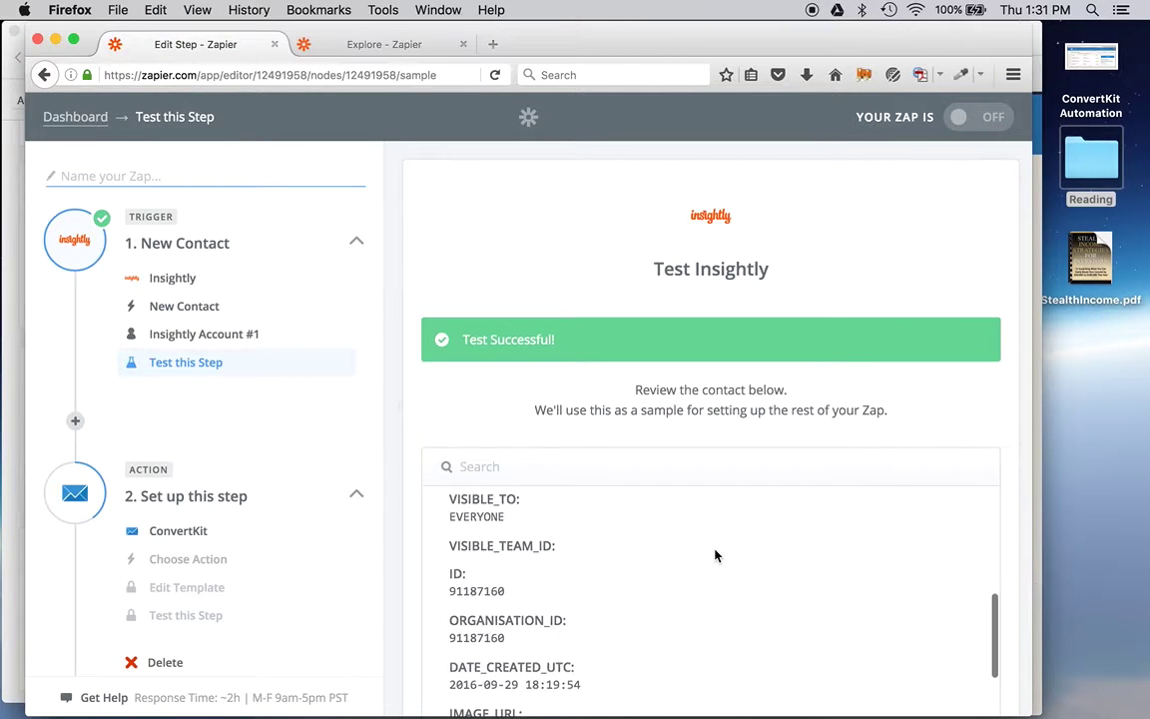
pyautogui.scroll(-5, 715, 555)
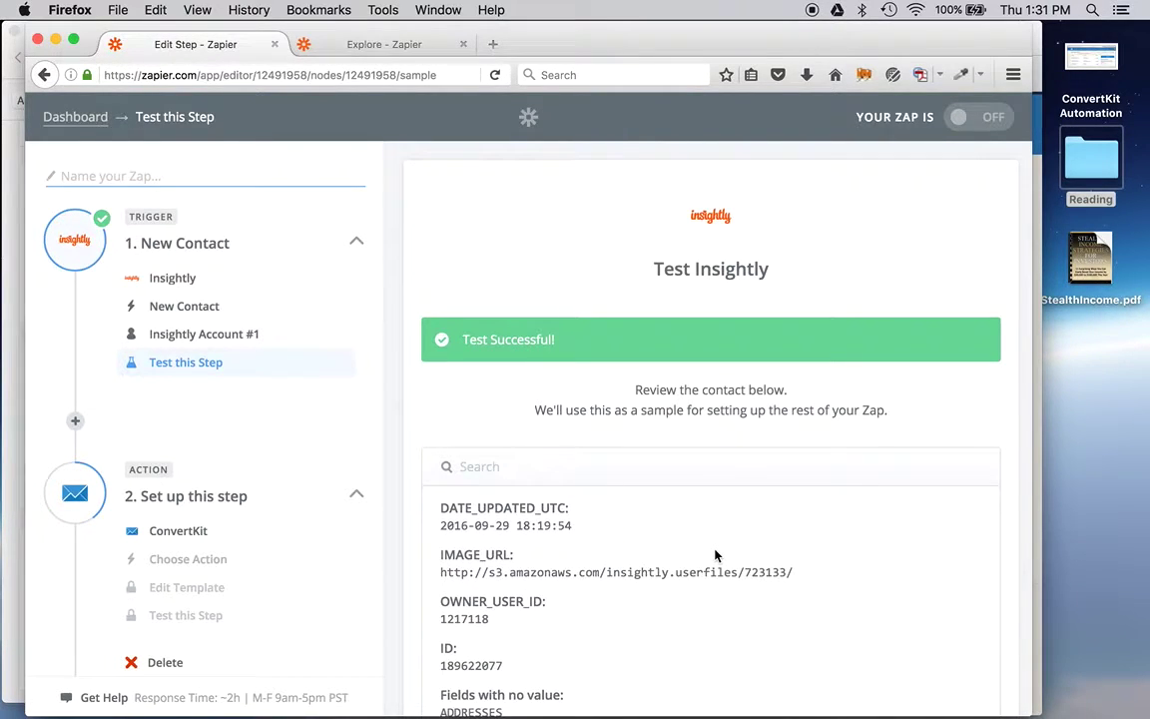
pyautogui.scroll(10, 715, 556)
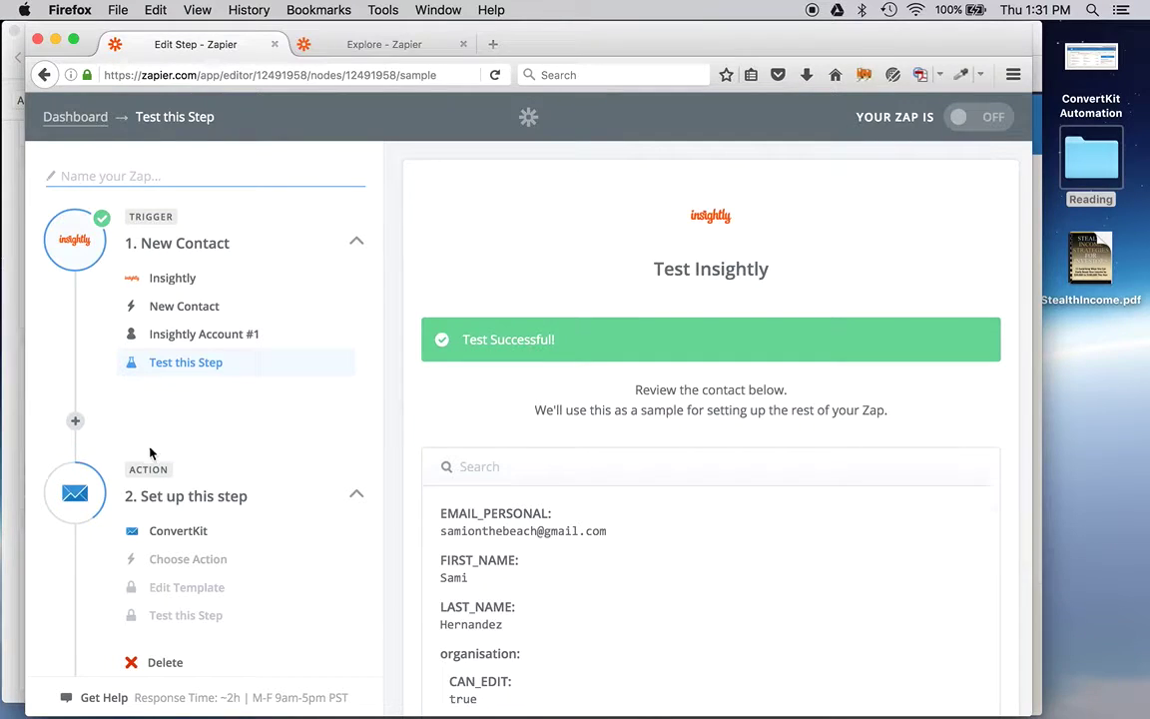
# Choose ConvertKit as the action app with the Add a Subscriber to a Tag action
pyautogui.click(170, 501)
pyautogui.click(170, 501)
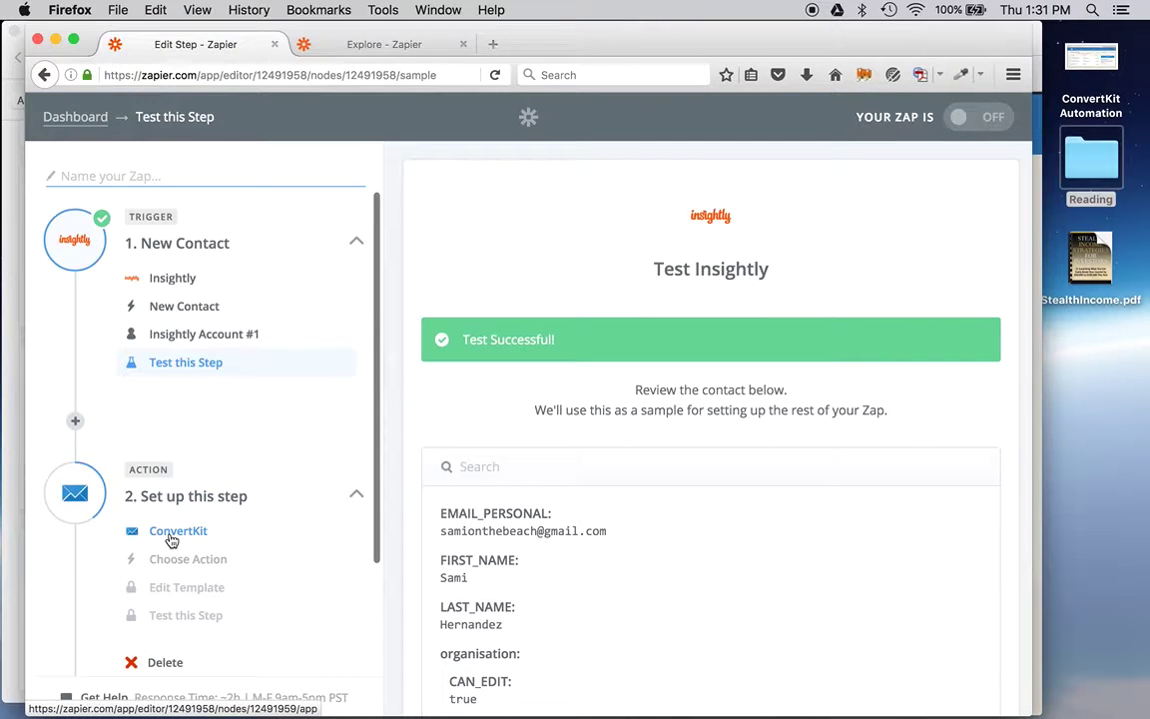
pyautogui.click(172, 535)
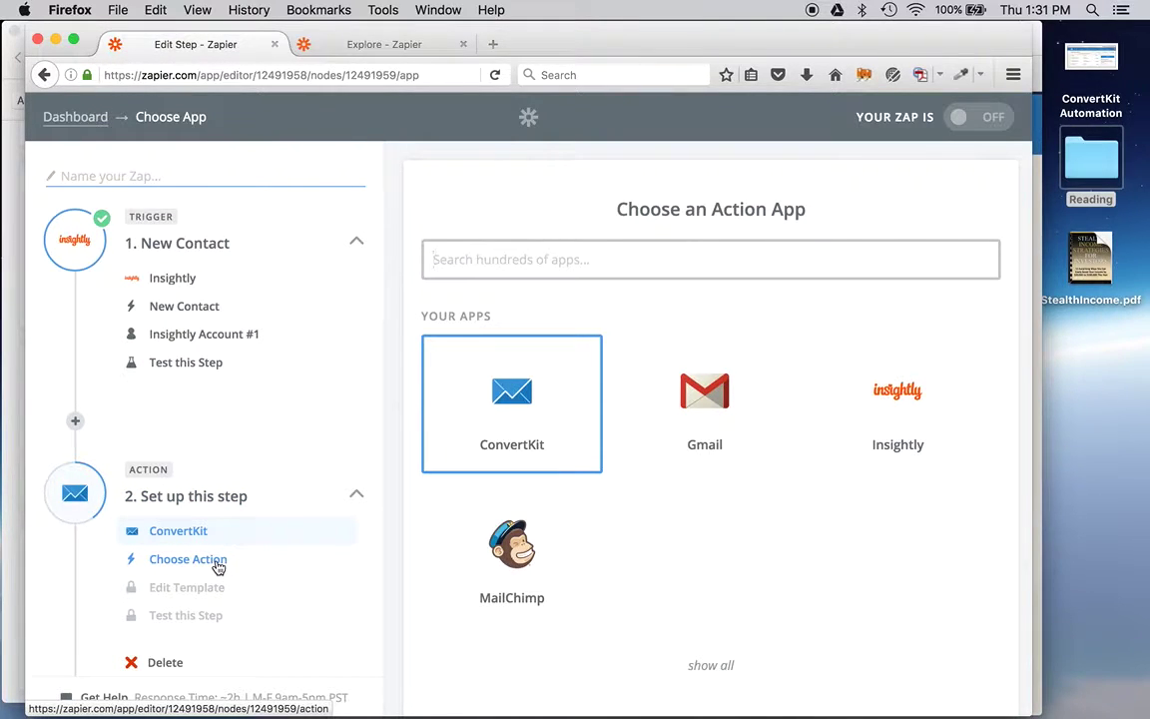
pyautogui.click(218, 561)
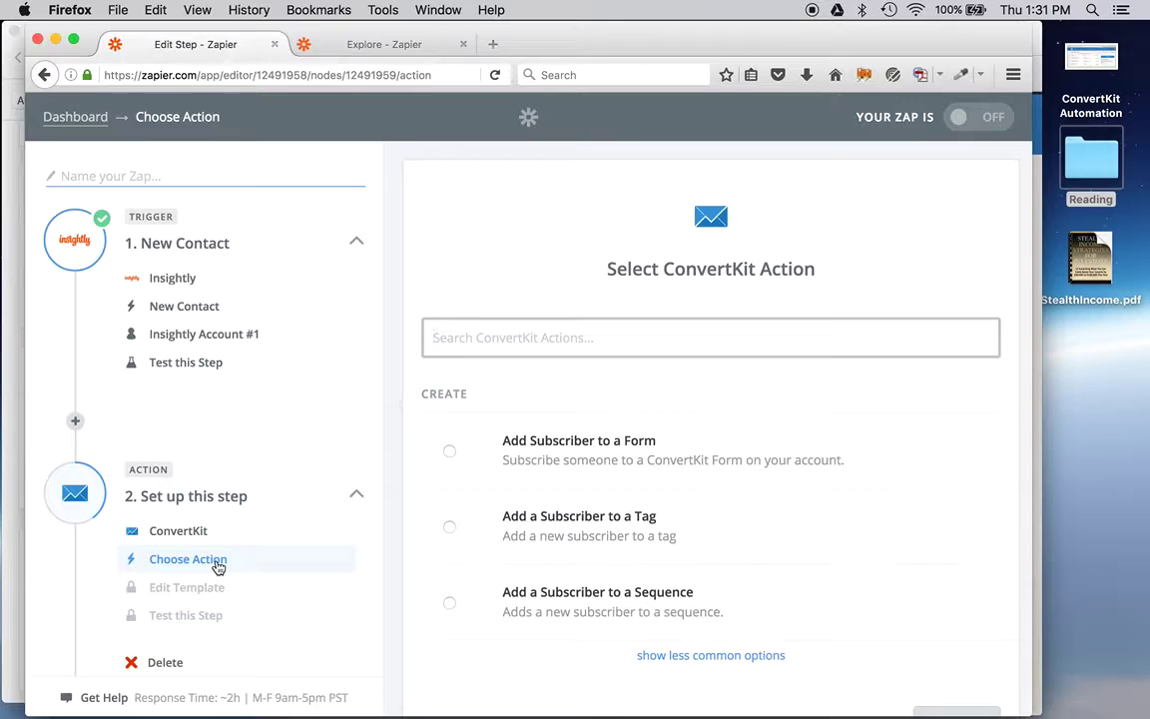
pyautogui.click(449, 529)
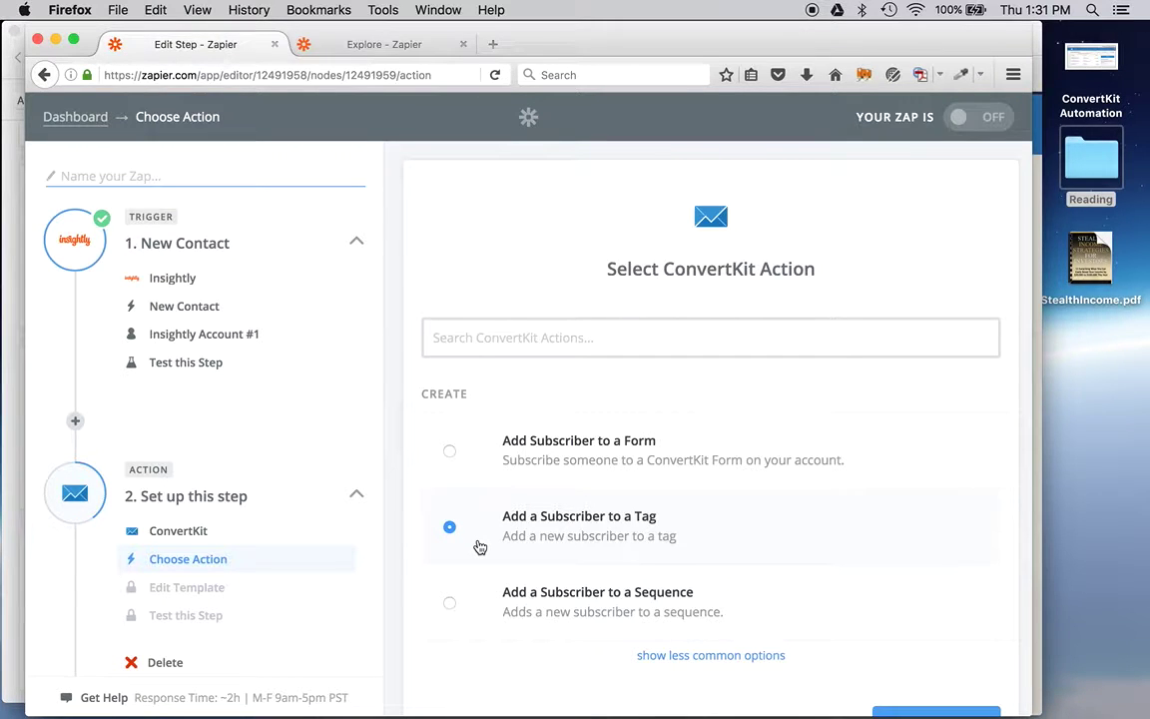
pyautogui.scroll(-1, 480, 547)
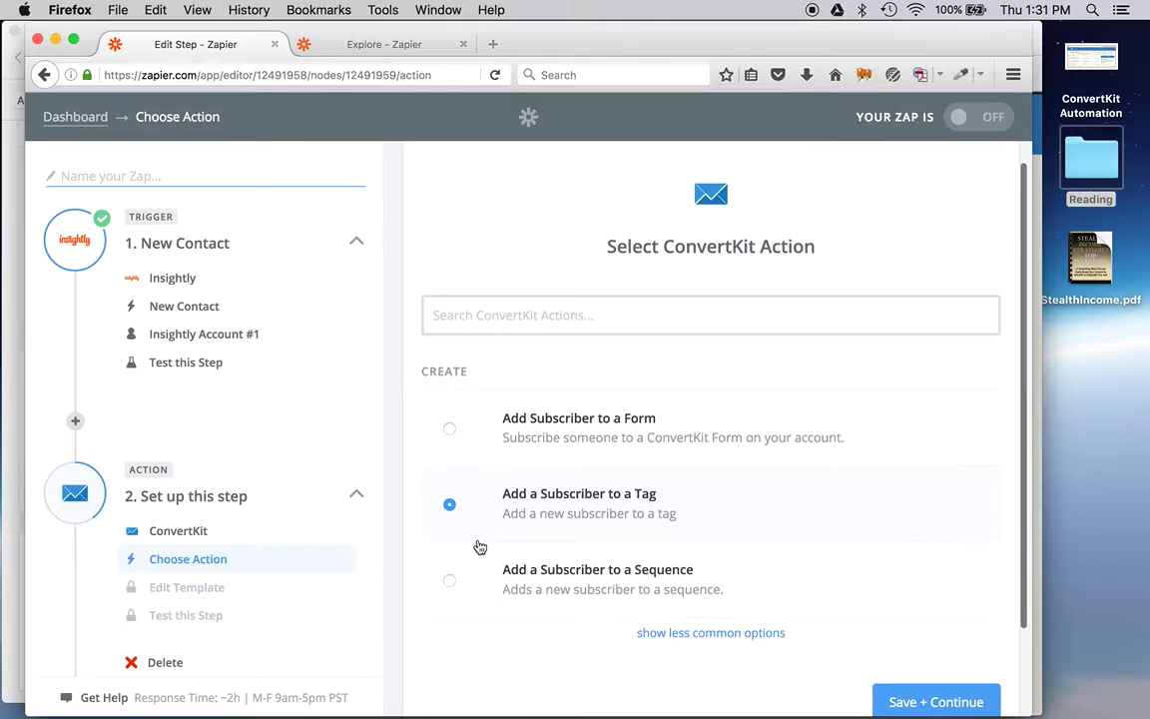
pyautogui.scroll(-1, 480, 547)
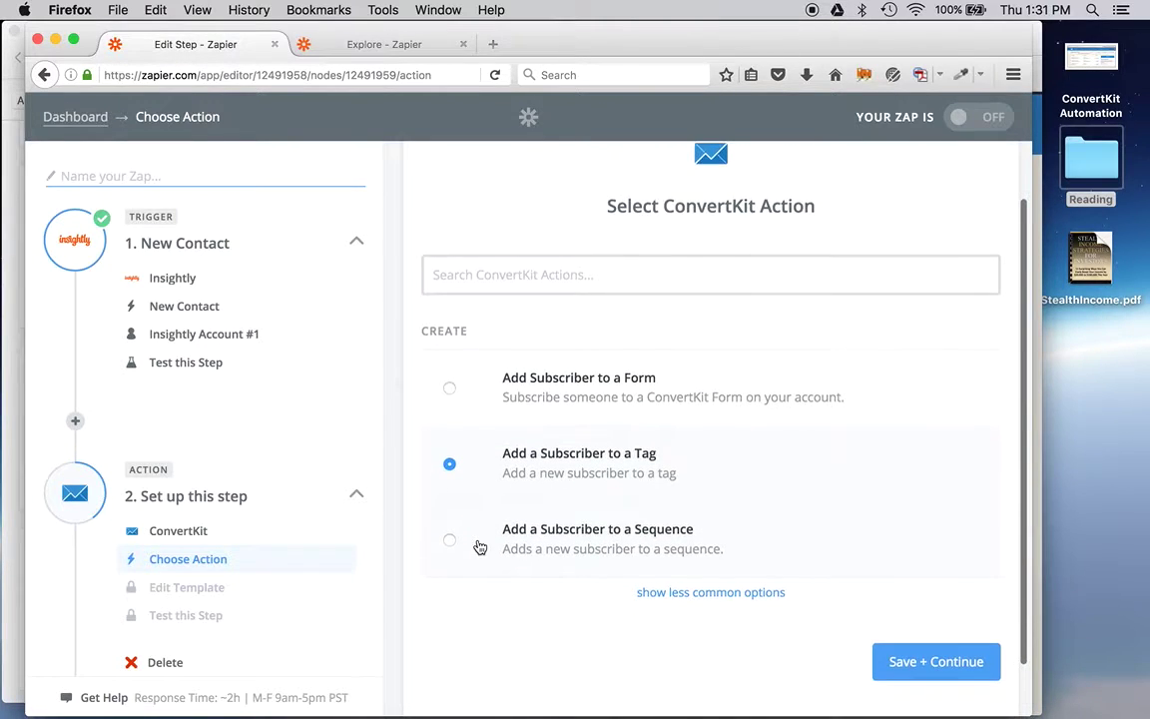
# Save the ConvertKit action and confirm ConvertKit Account #1
pyautogui.click(928, 662)
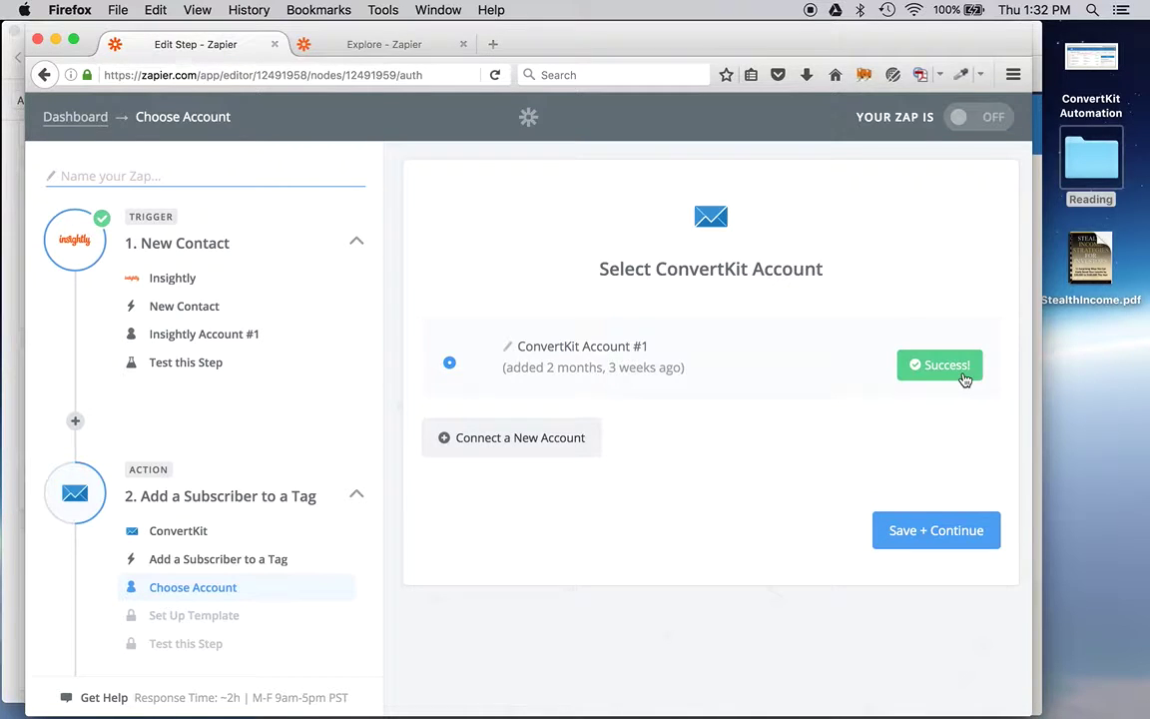
pyautogui.click(934, 533)
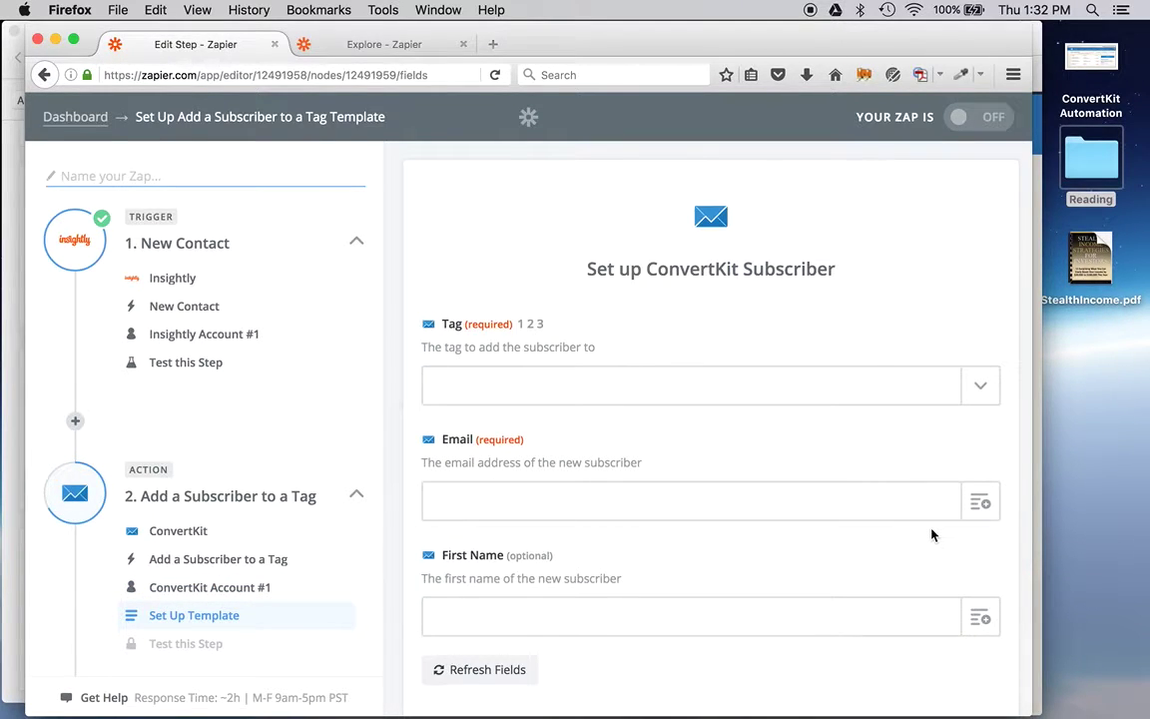
# Set the subscriber's Tag to Unstarving Musician
pyautogui.click(983, 397)
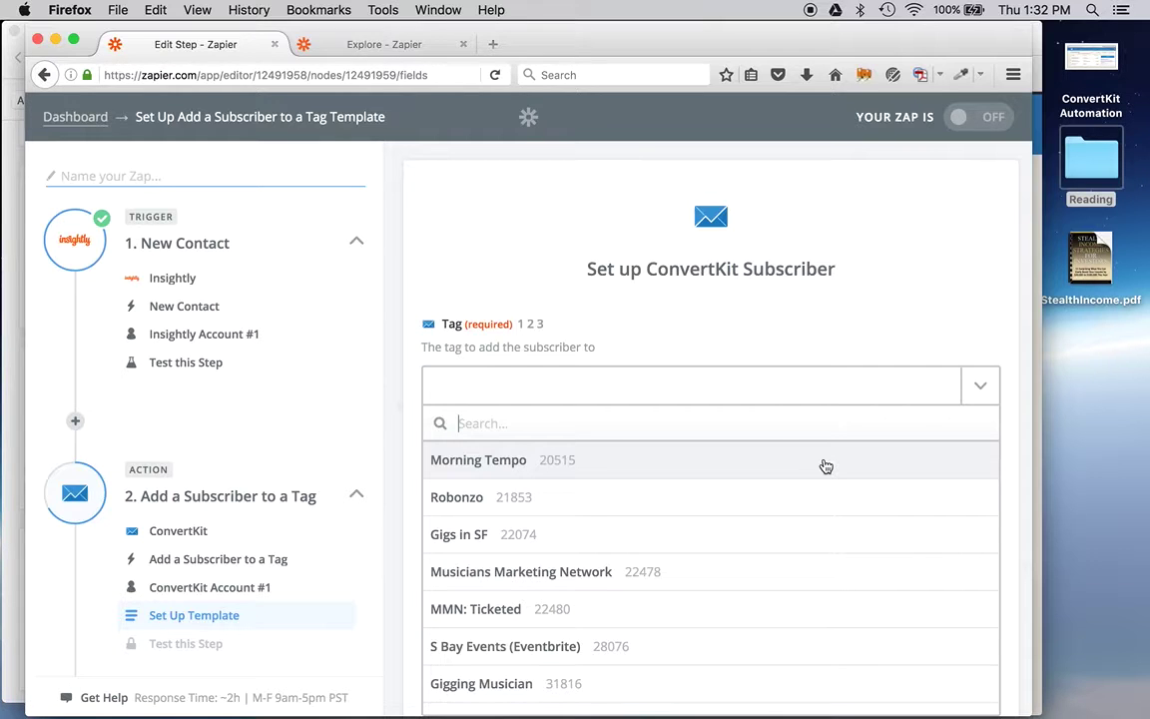
pyautogui.scroll(-4, 822, 569)
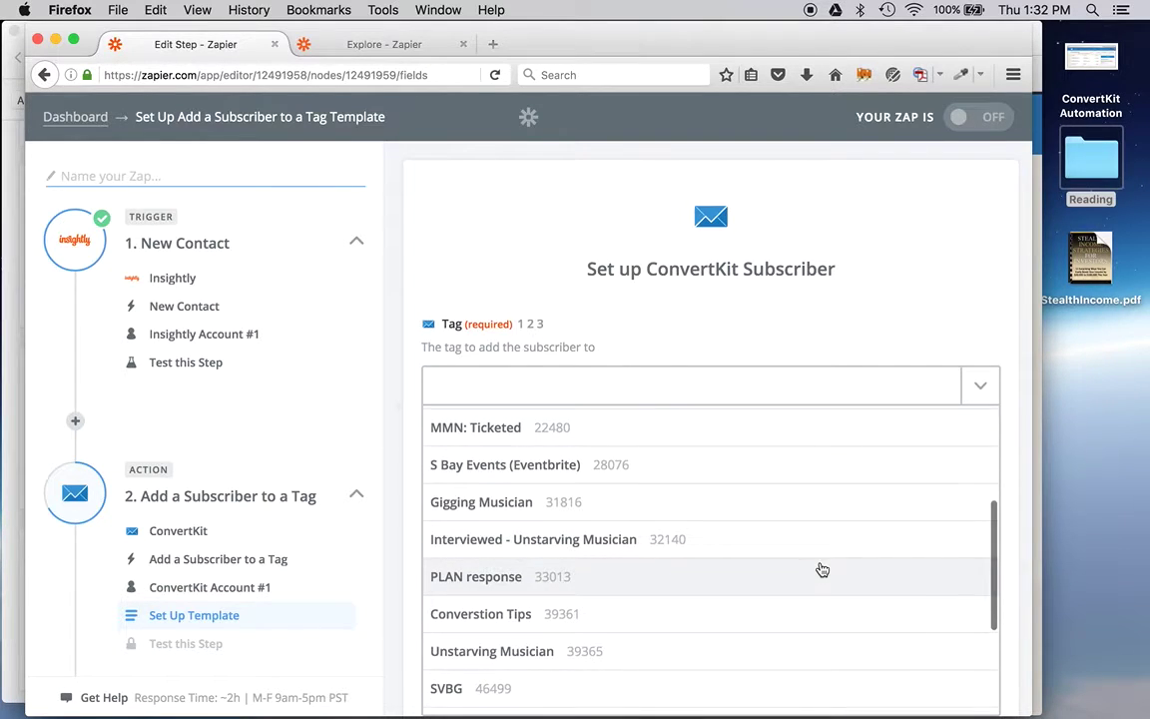
pyautogui.scroll(-3, 822, 569)
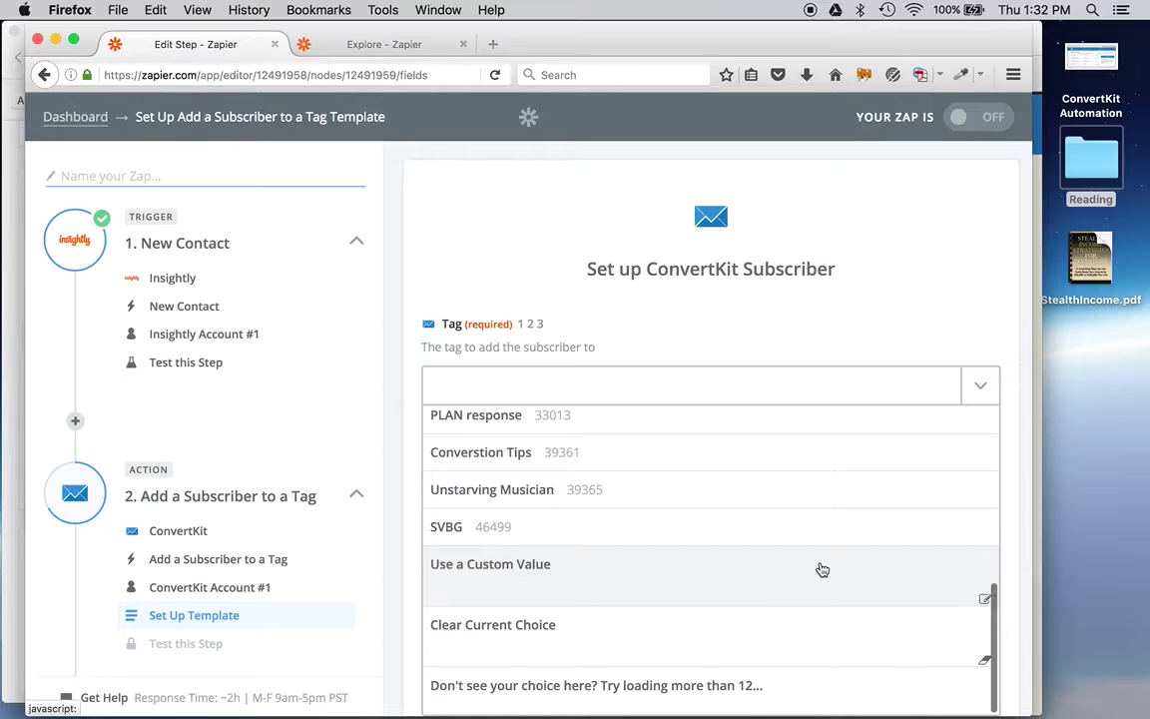
pyautogui.click(678, 499)
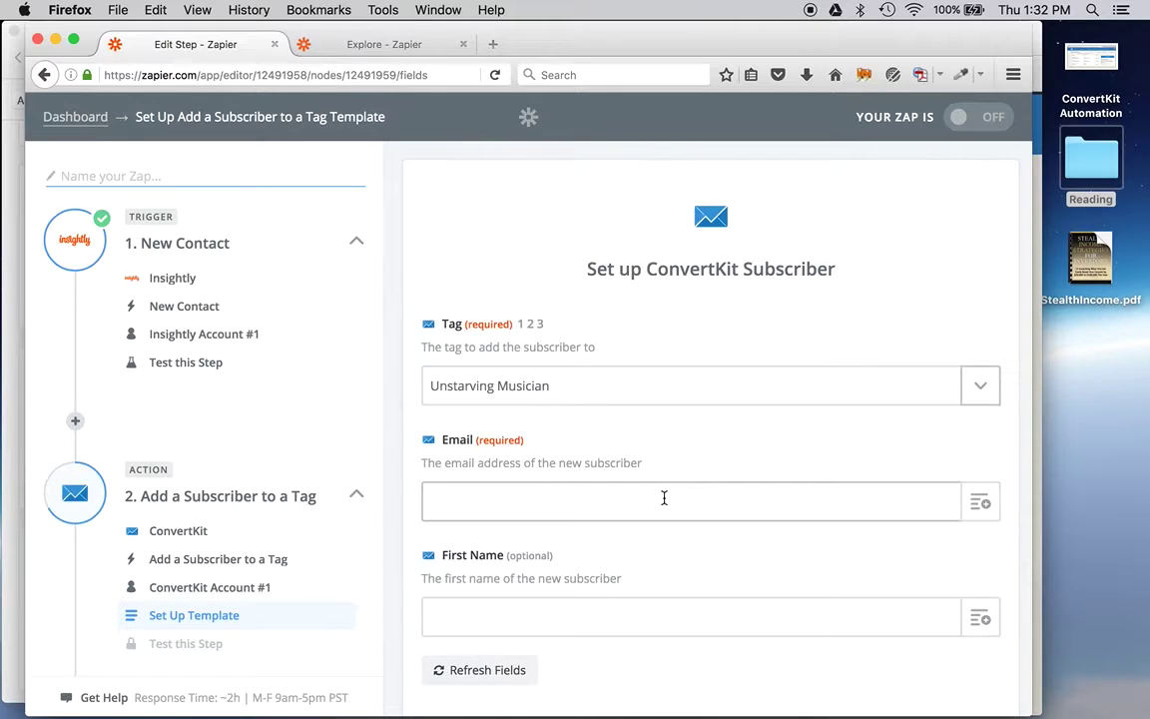
# Map the Email field to the Insightly contact's Email Personal value
pyautogui.click(664, 497)
pyautogui.click(982, 505)
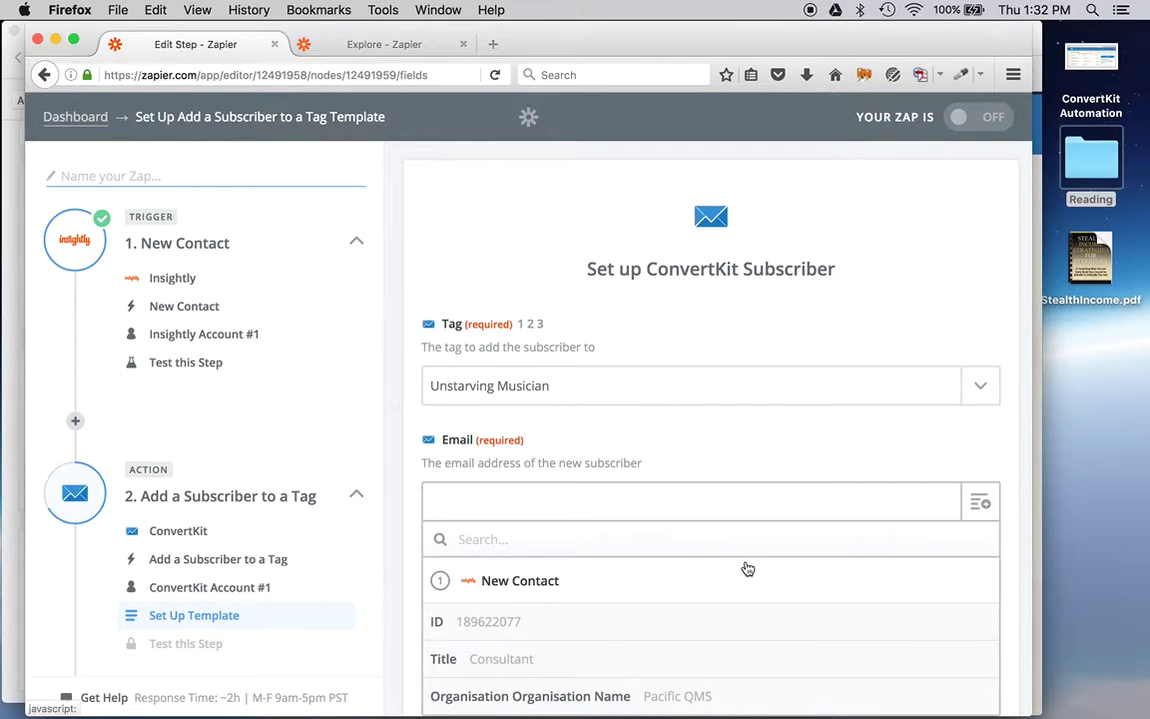
pyautogui.scroll(-2, 745, 567)
pyautogui.scroll(-5, 748, 568)
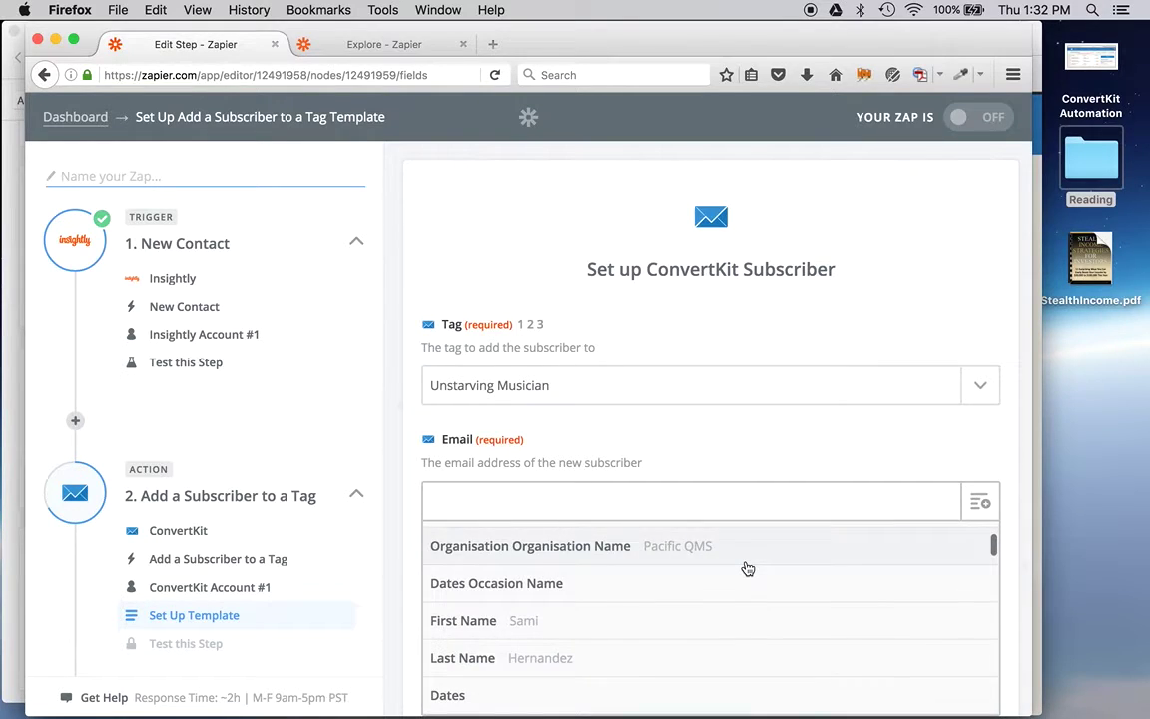
pyautogui.scroll(-6, 747, 568)
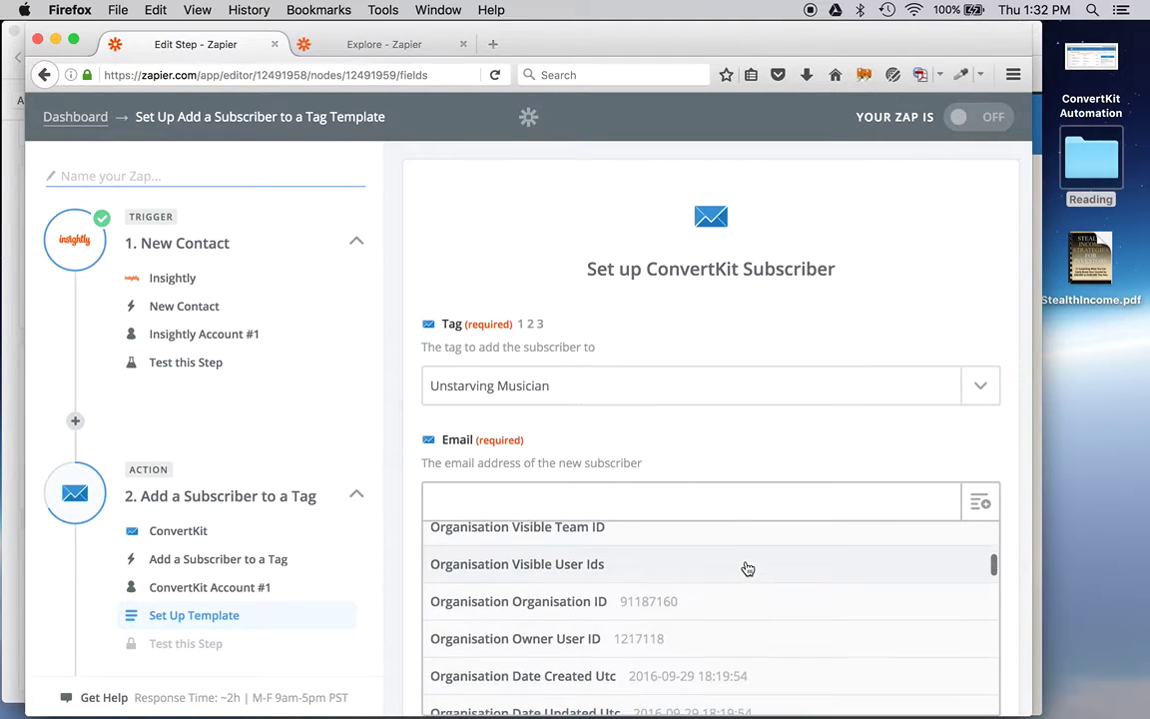
pyautogui.scroll(-2, 747, 568)
pyautogui.scroll(12, 748, 568)
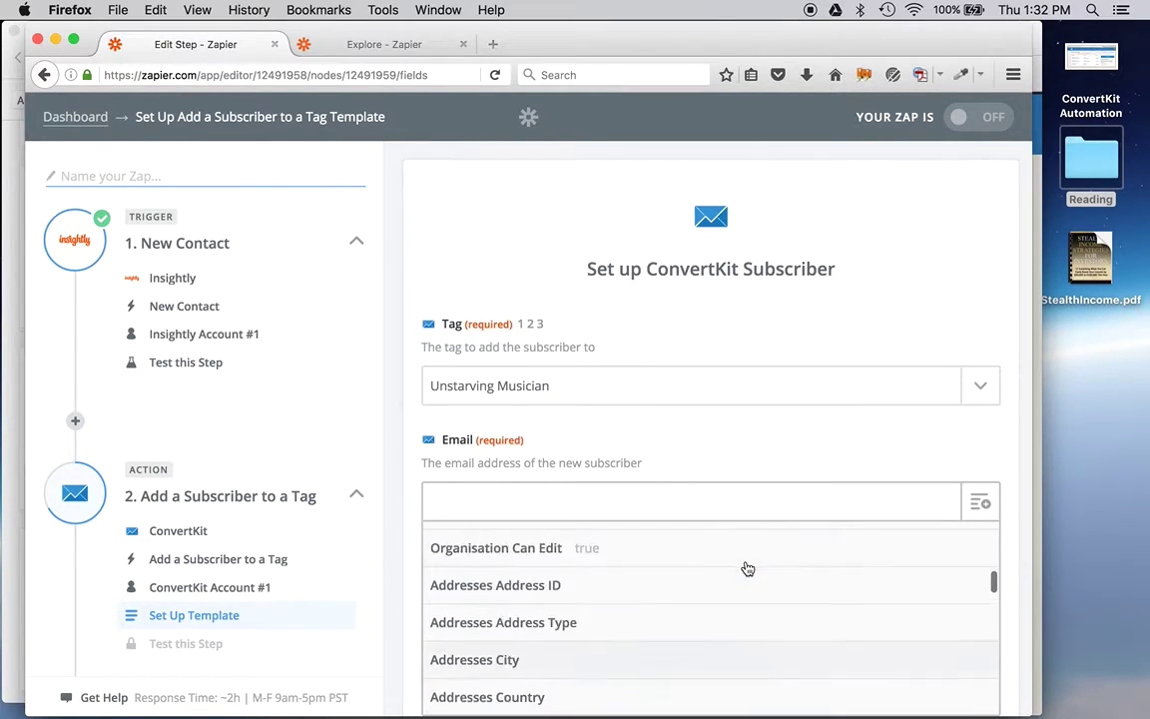
pyautogui.scroll(-4, 748, 568)
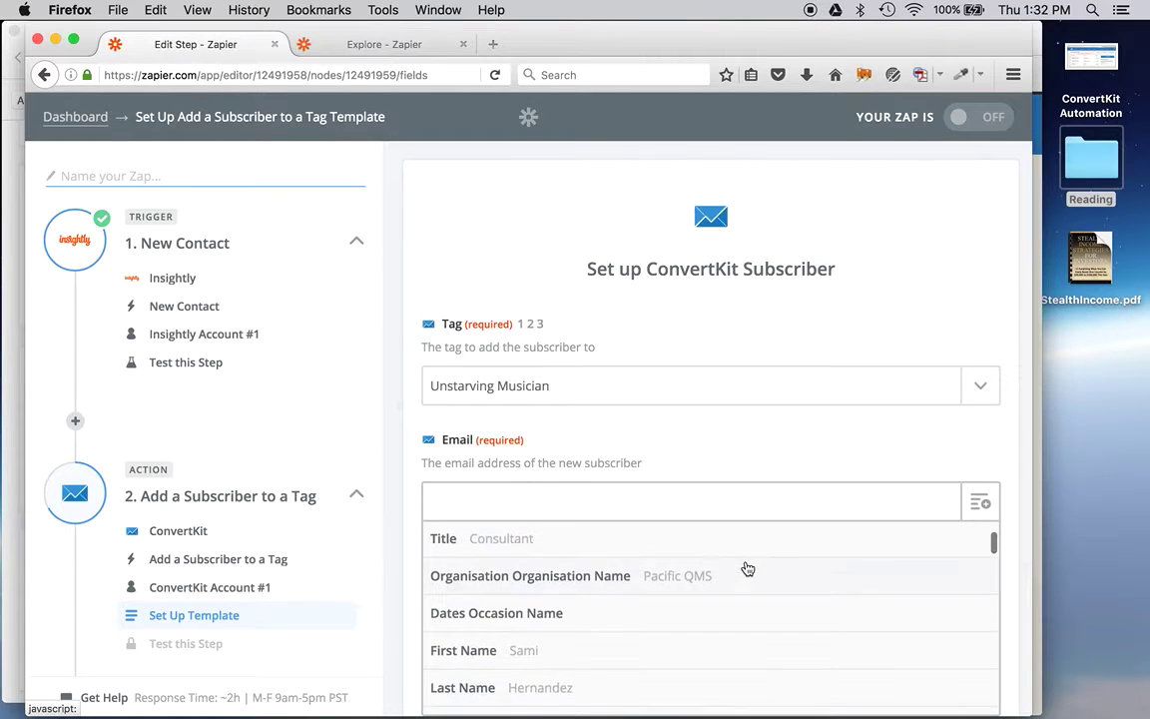
pyautogui.scroll(-5, 748, 568)
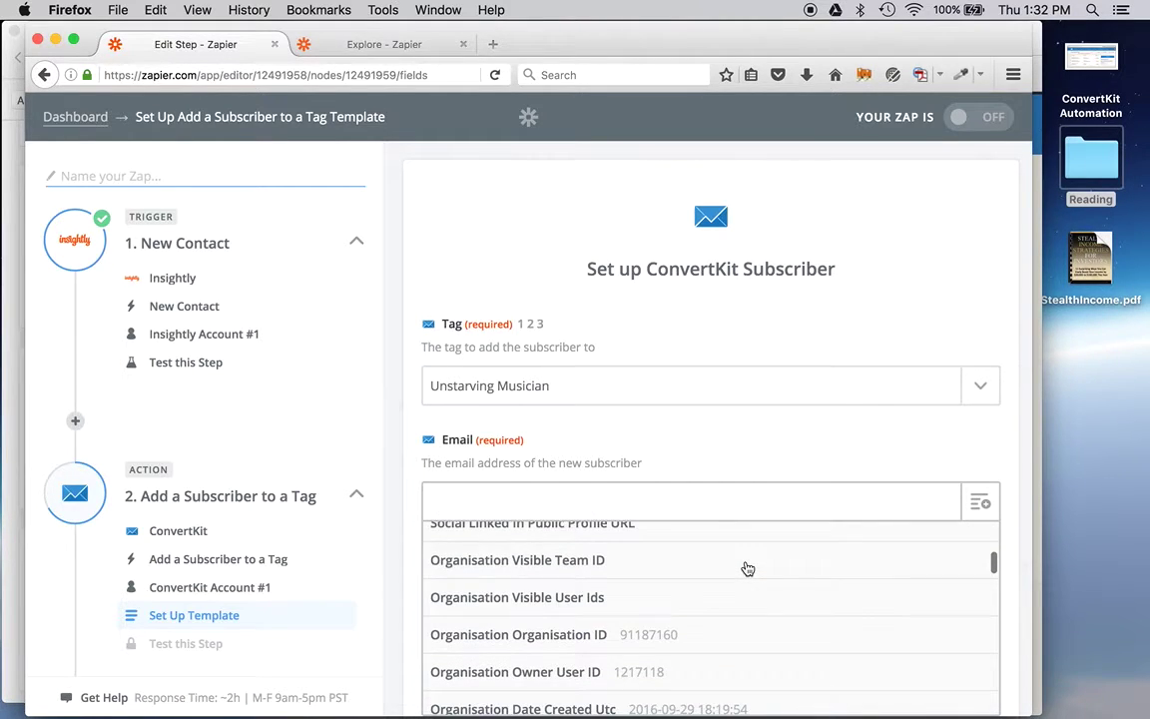
pyautogui.scroll(-4, 748, 568)
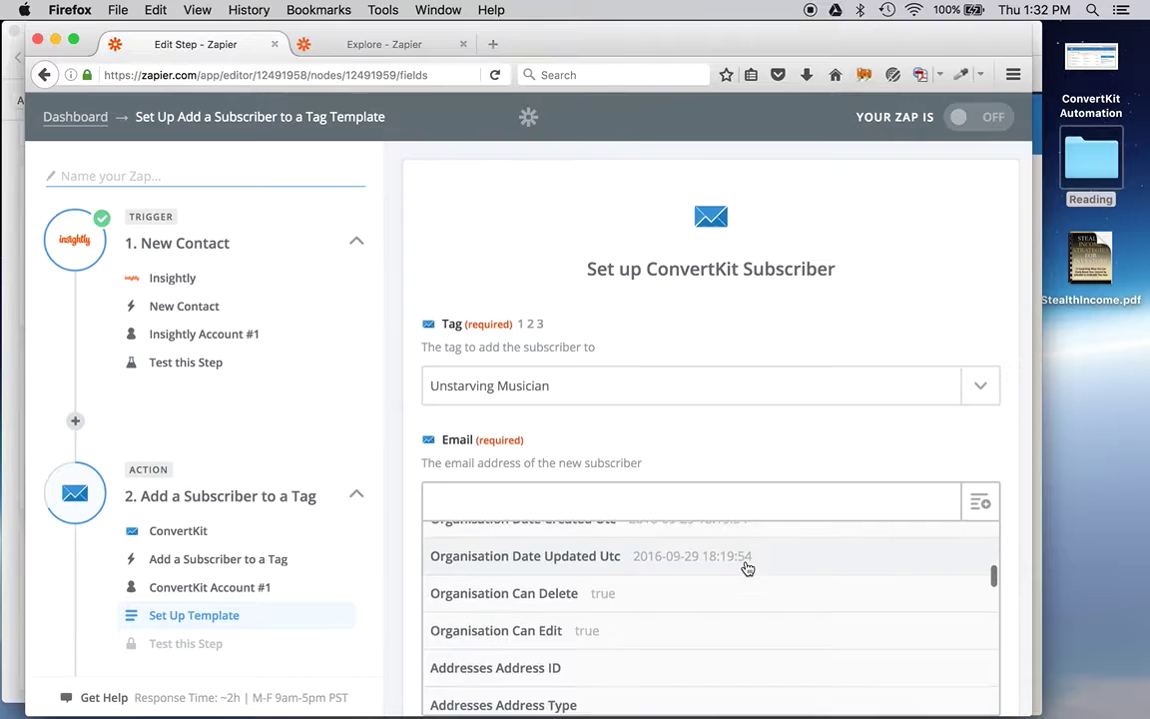
pyautogui.scroll(-5, 748, 568)
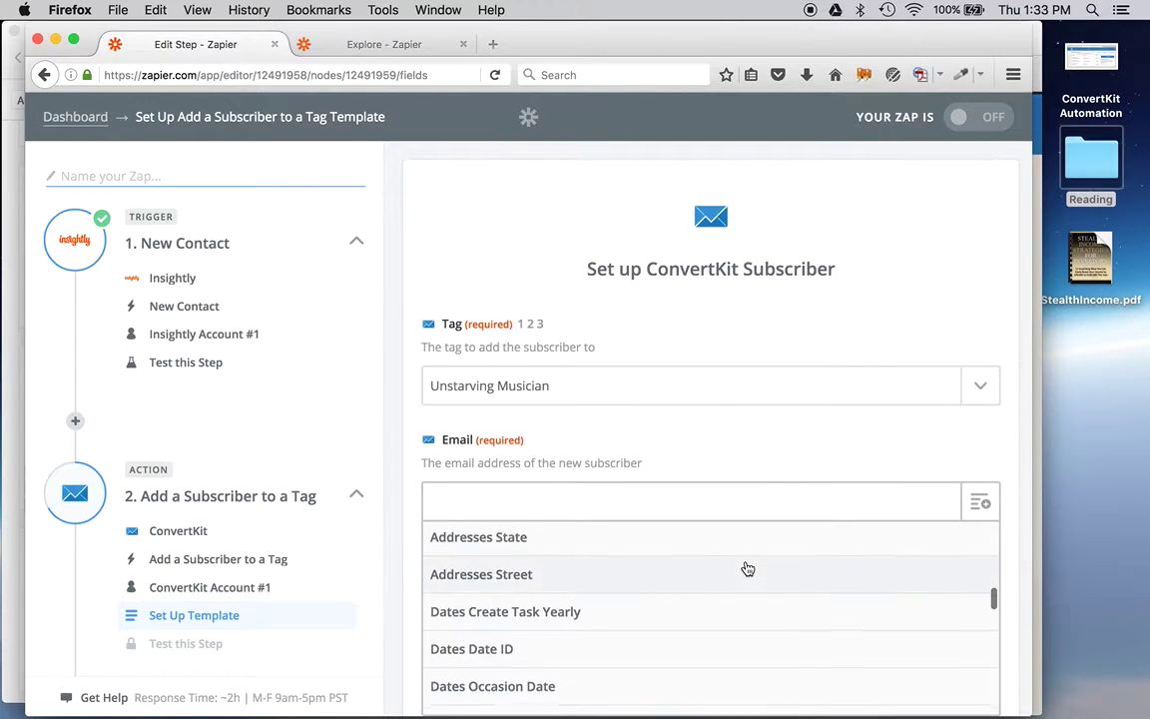
pyautogui.scroll(-5, 748, 568)
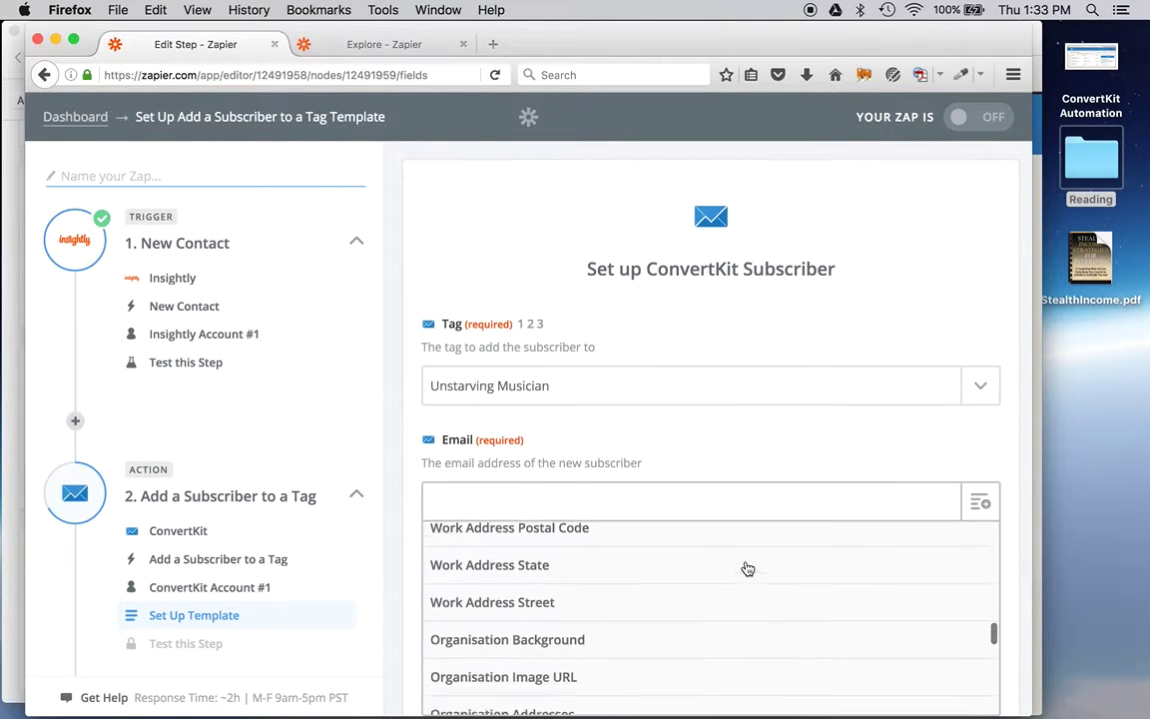
pyautogui.scroll(-4, 748, 568)
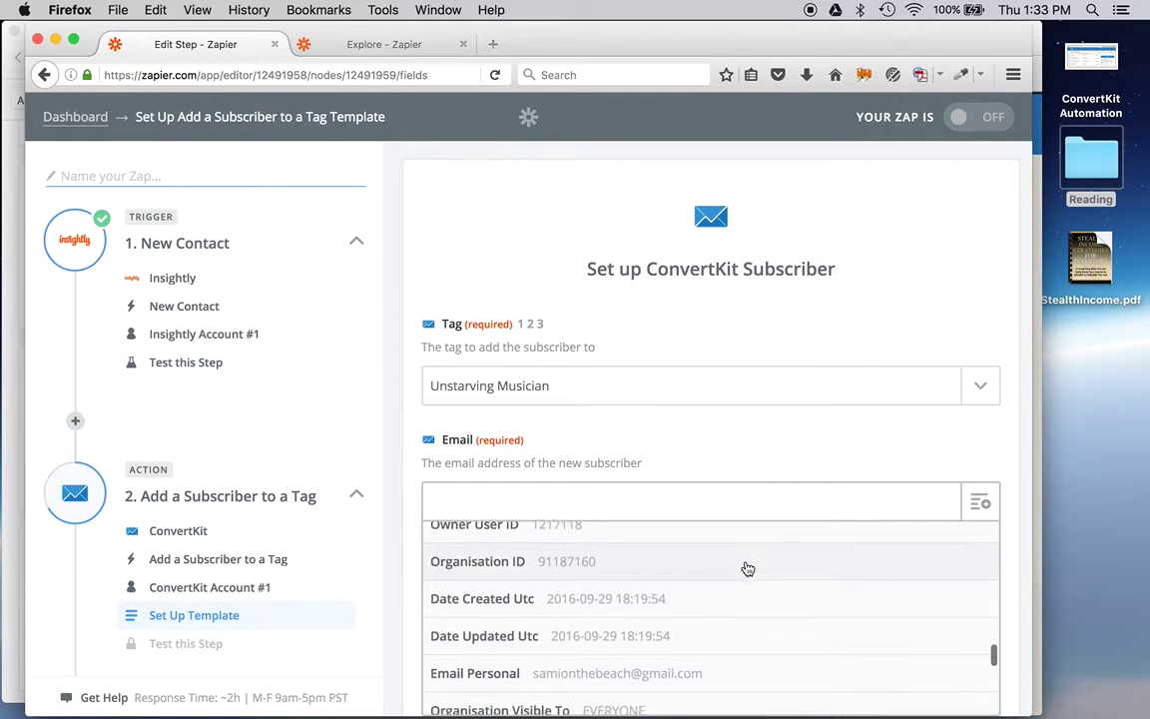
pyautogui.click(667, 649)
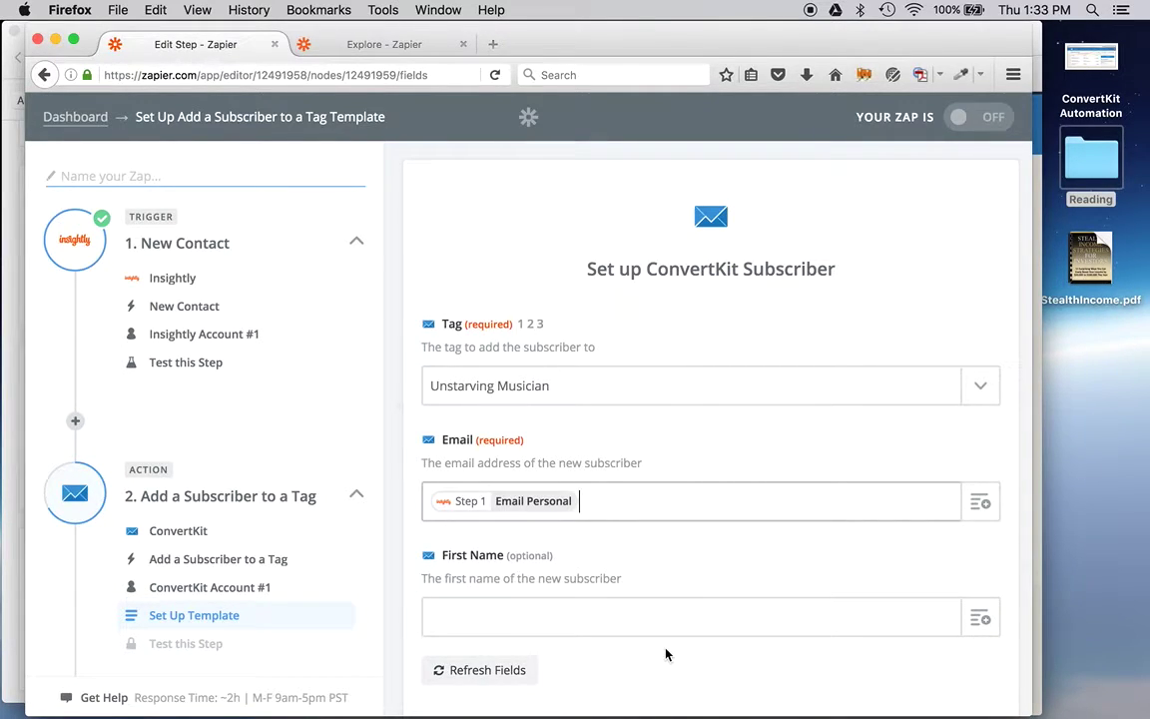
# Map First Name to the Insightly contact's First Name from Step 1 and save the template
pyautogui.click(617, 611)
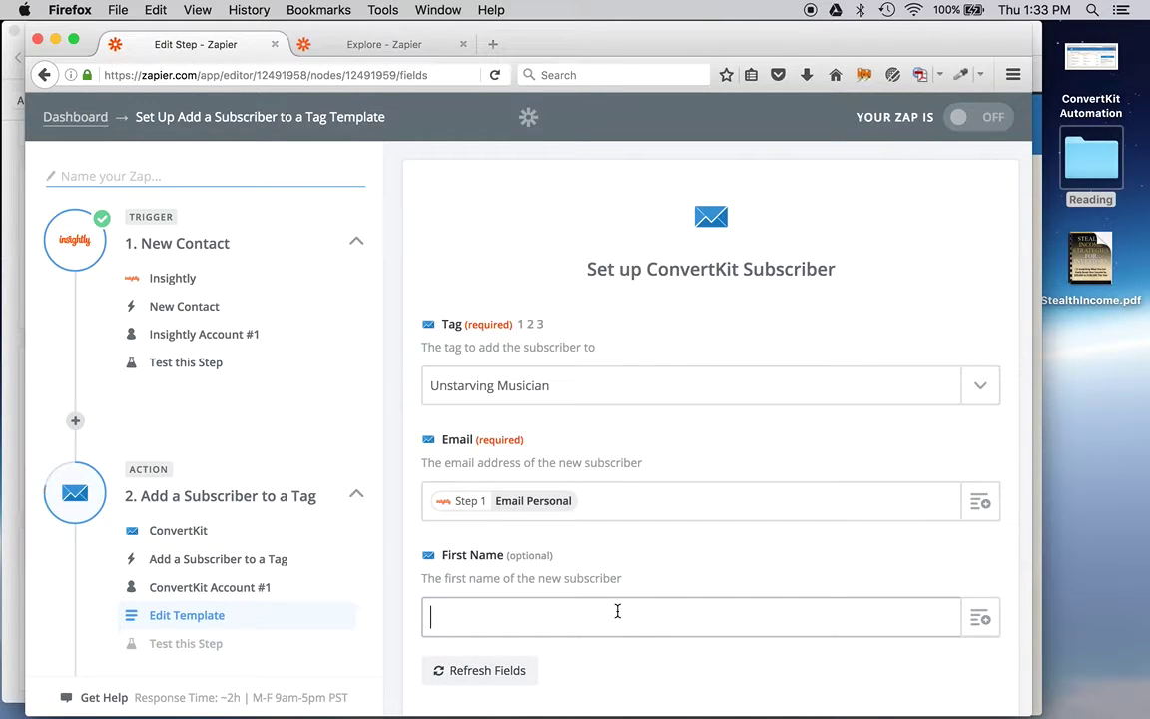
pyautogui.click(980, 619)
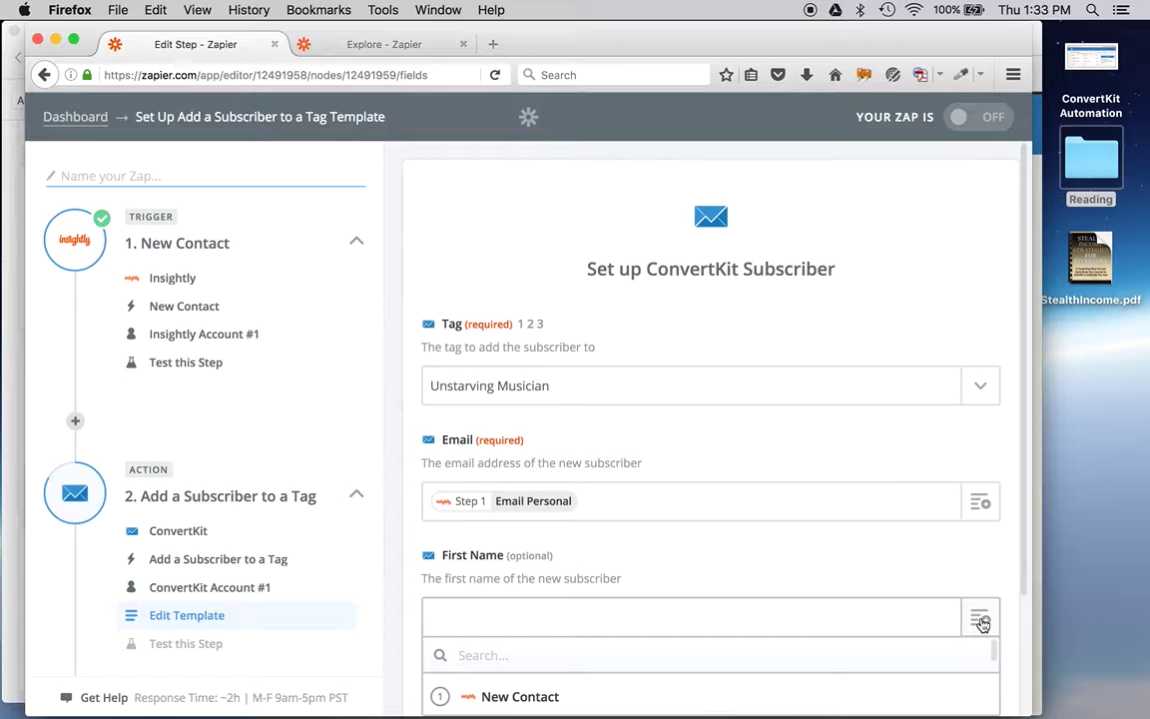
pyautogui.scroll(-3, 908, 611)
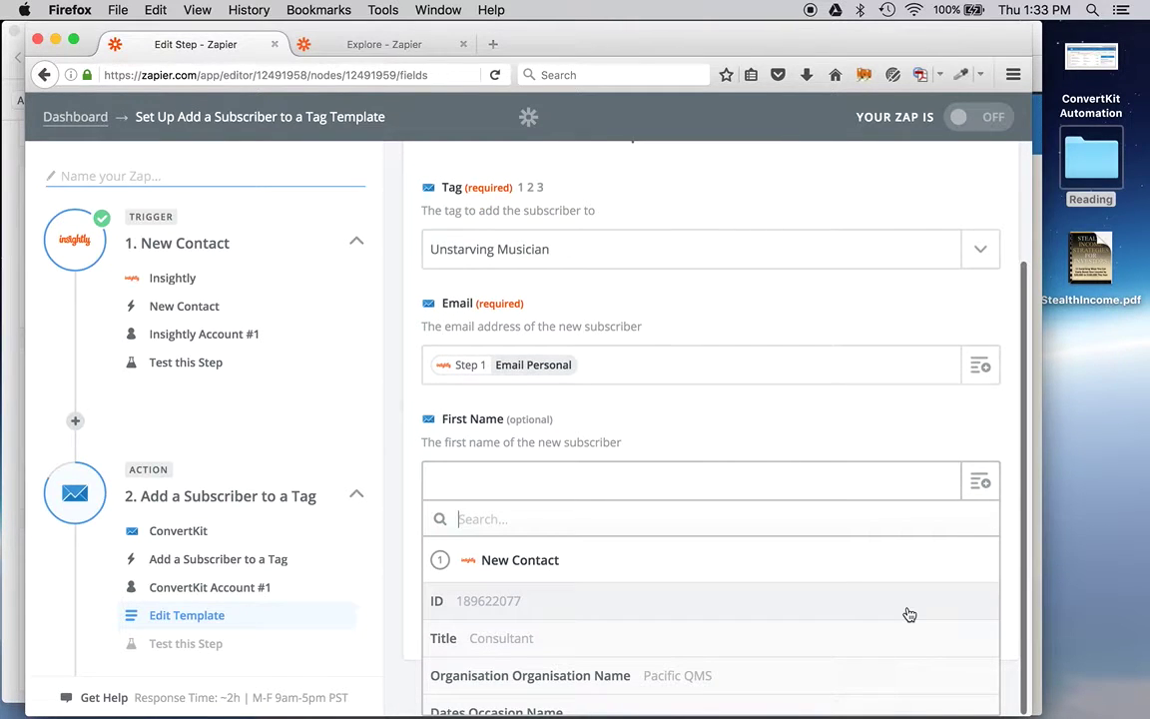
pyautogui.scroll(-2, 868, 625)
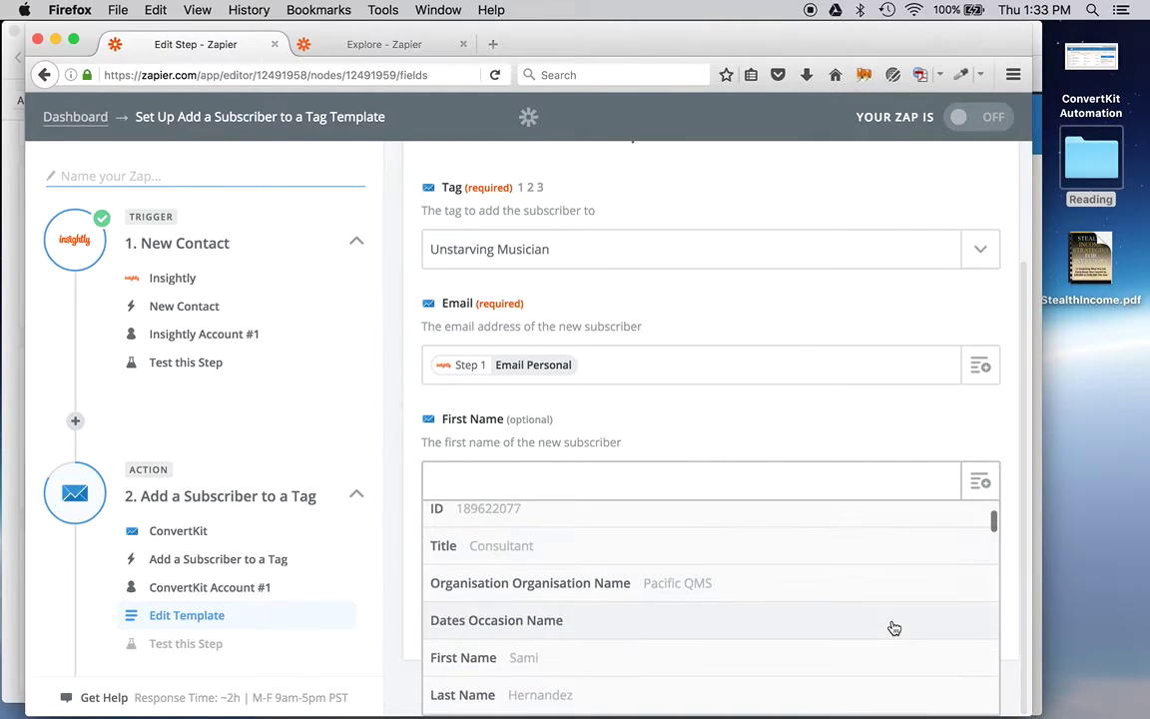
pyautogui.click(757, 659)
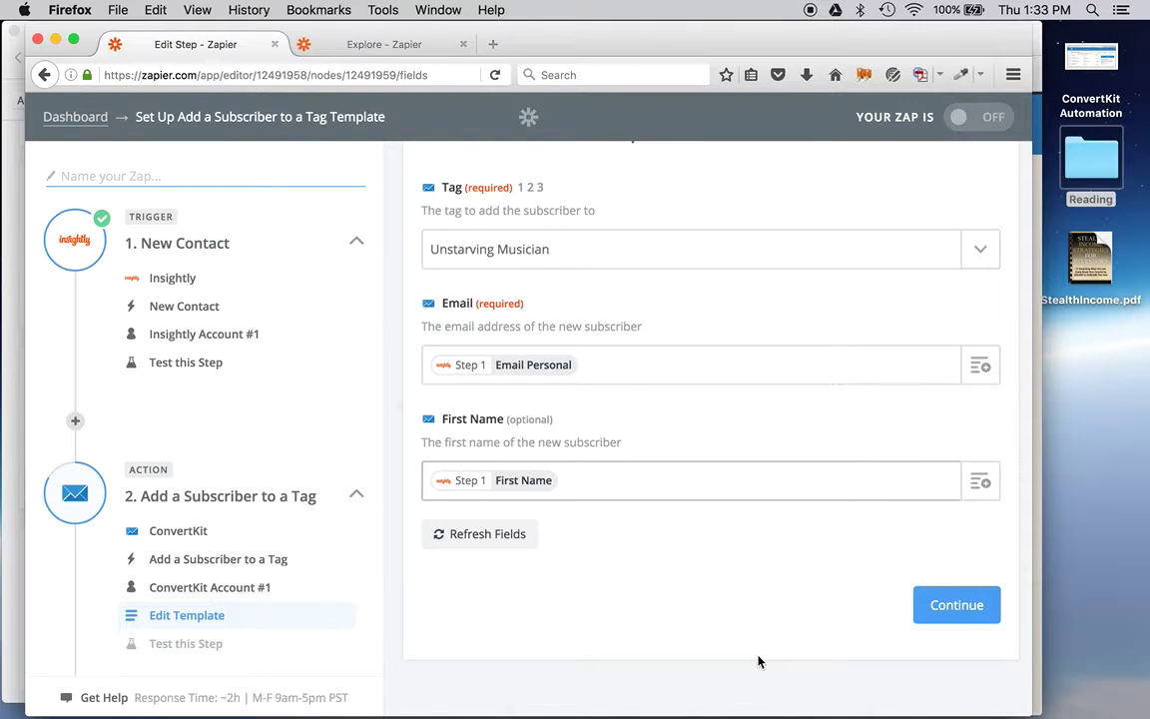
pyautogui.click(944, 609)
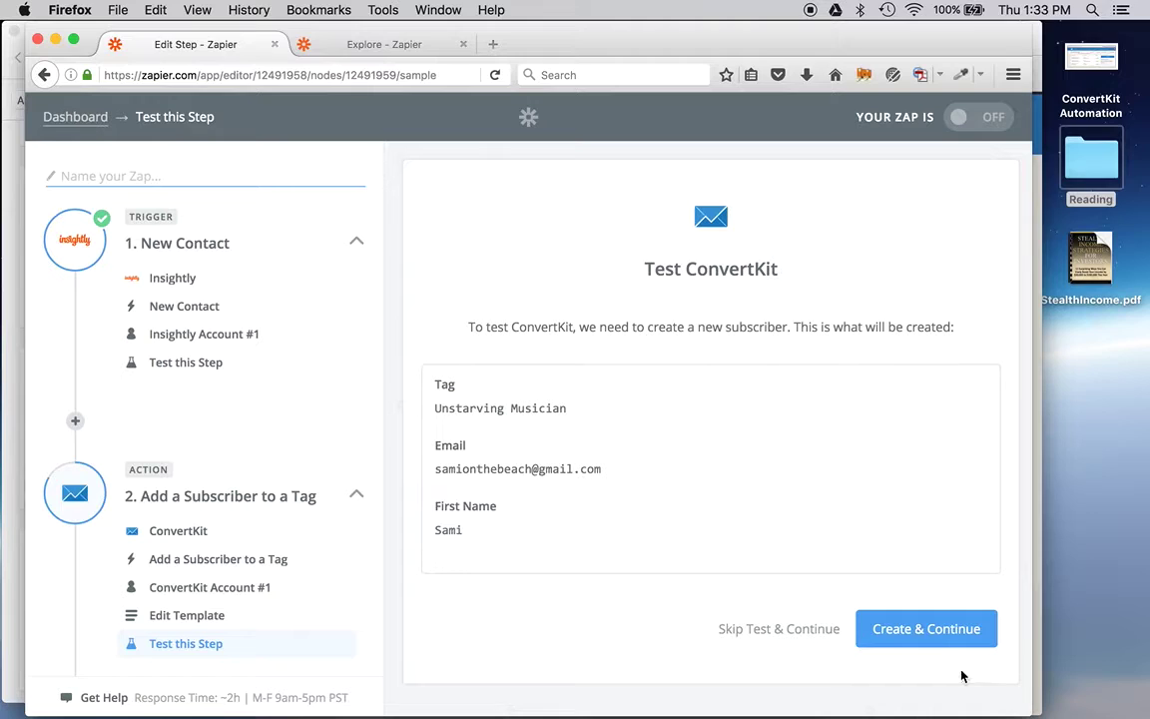
# Create the test subscriber in ConvertKit and get Test Successful
pyautogui.click(928, 631)
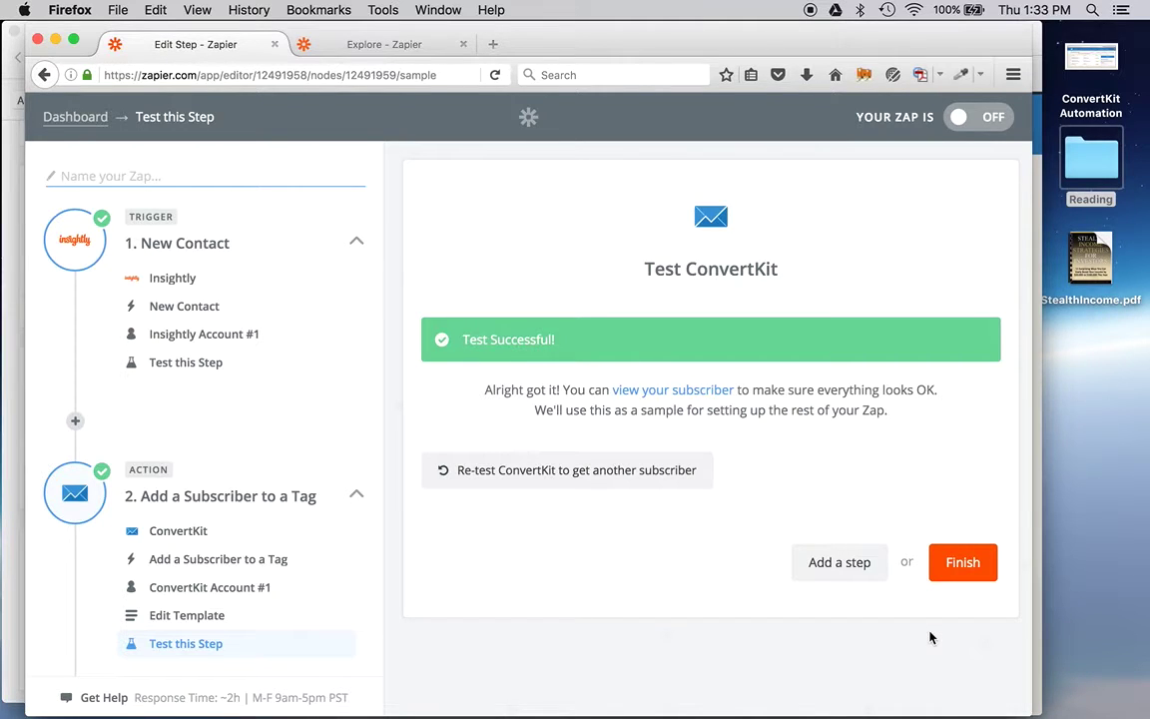
# Review the created subscriber's data, including its active tag subscription 39365
pyautogui.click(647, 393)
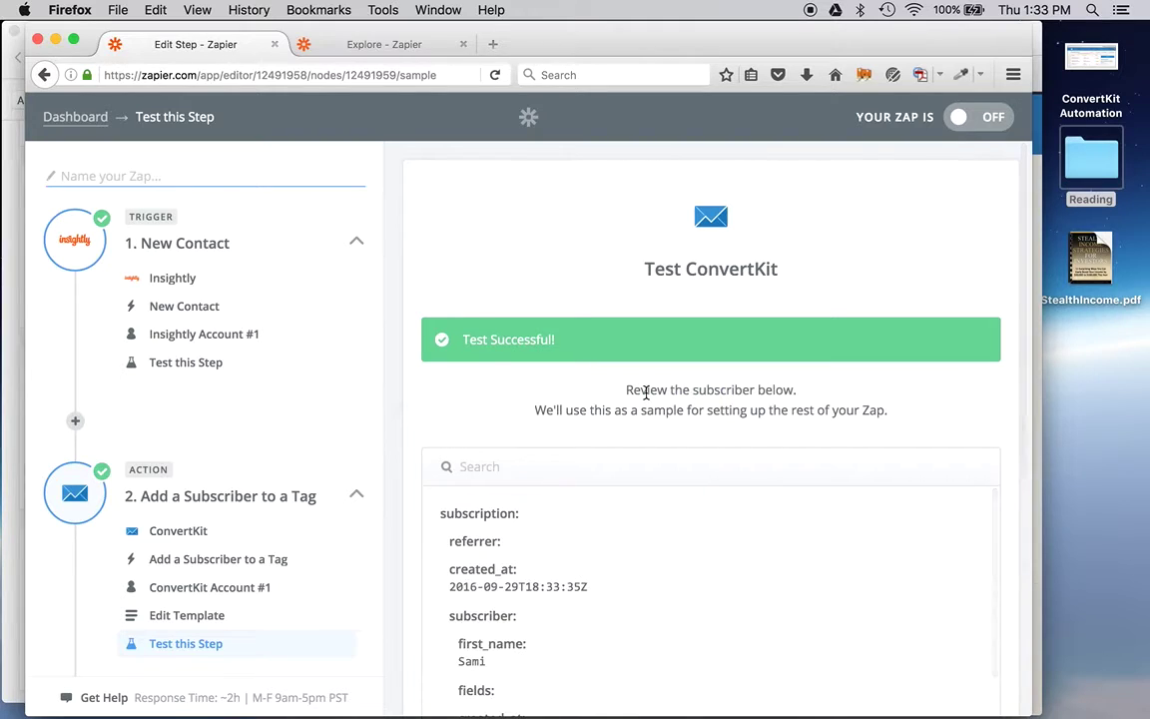
pyautogui.scroll(-2, 687, 627)
pyautogui.scroll(-2, 686, 627)
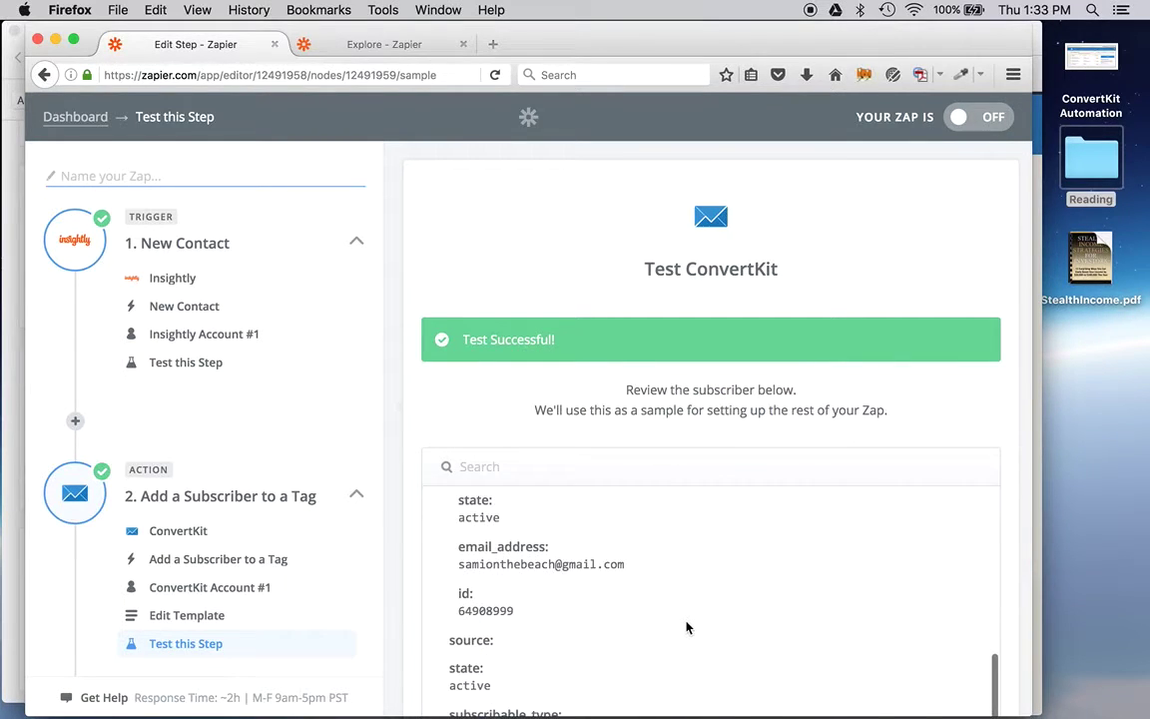
pyautogui.scroll(4, 687, 627)
pyautogui.scroll(-4, 687, 627)
pyautogui.scroll(4, 687, 627)
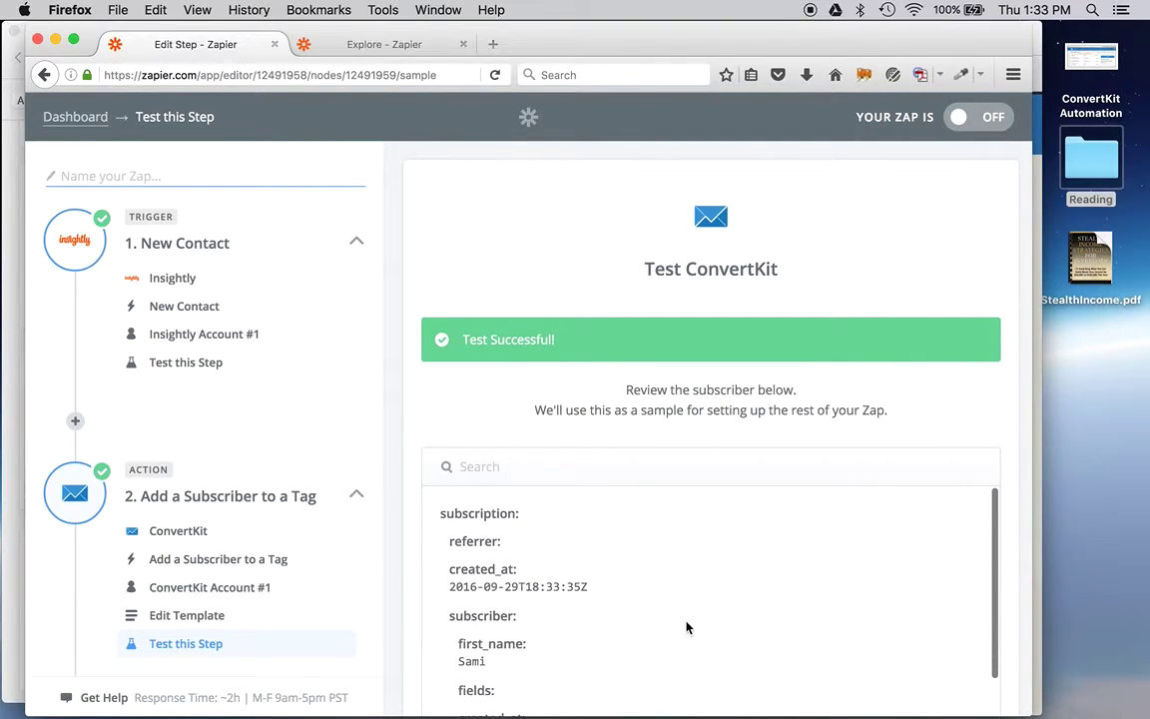
pyautogui.scroll(-1, 687, 627)
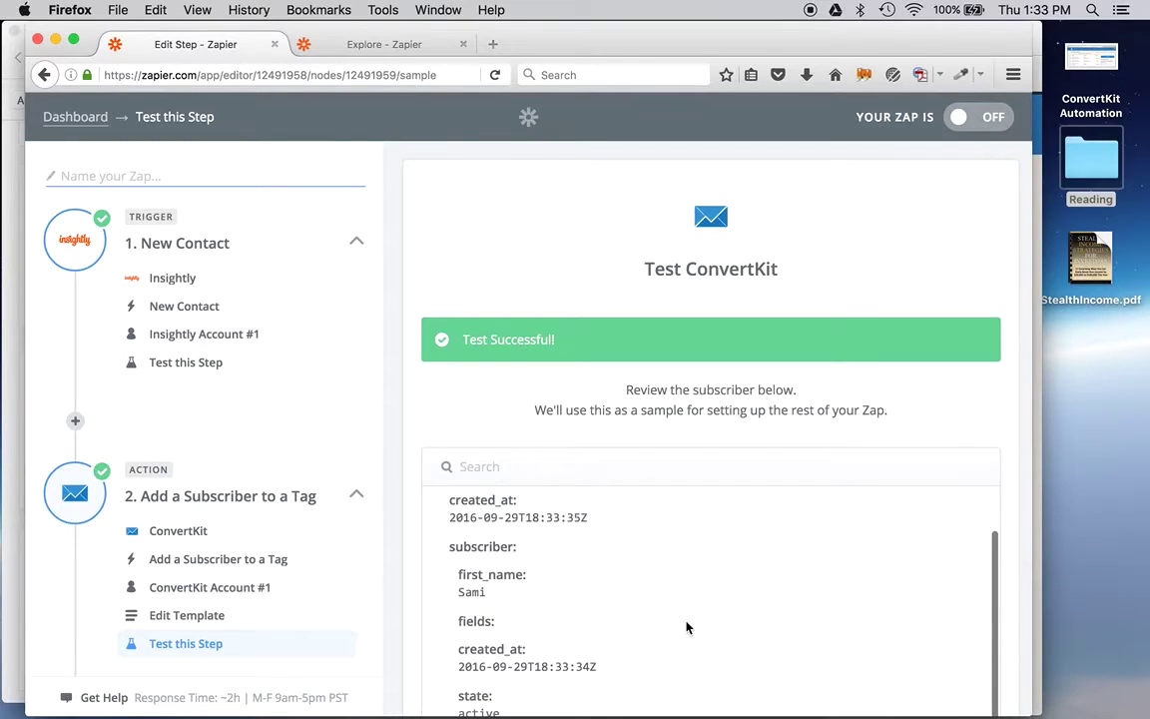
pyautogui.scroll(-1, 687, 627)
pyautogui.scroll(-2, 687, 627)
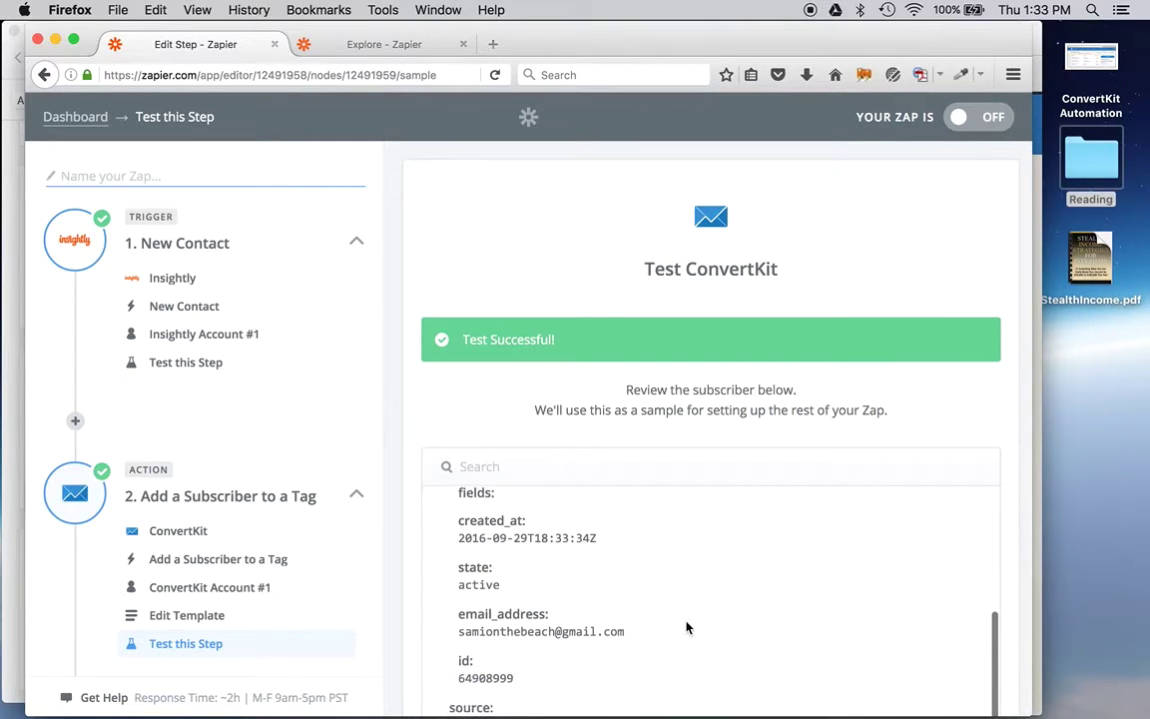
pyautogui.scroll(-1, 687, 627)
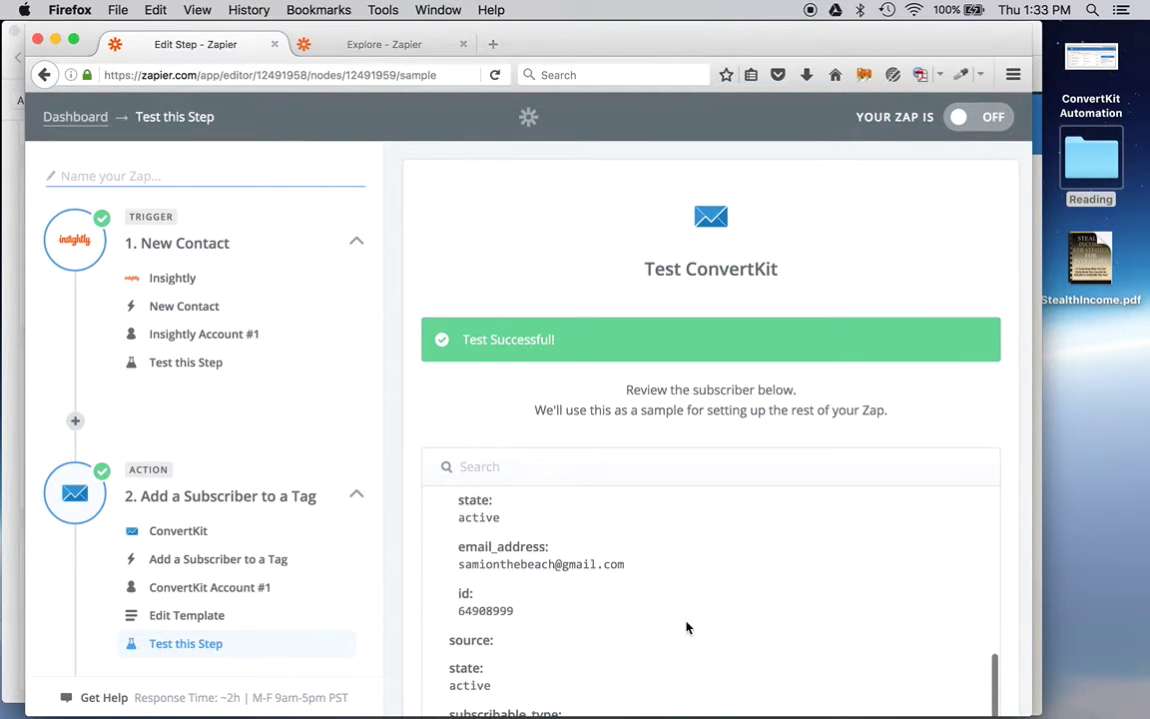
pyautogui.scroll(5, 687, 627)
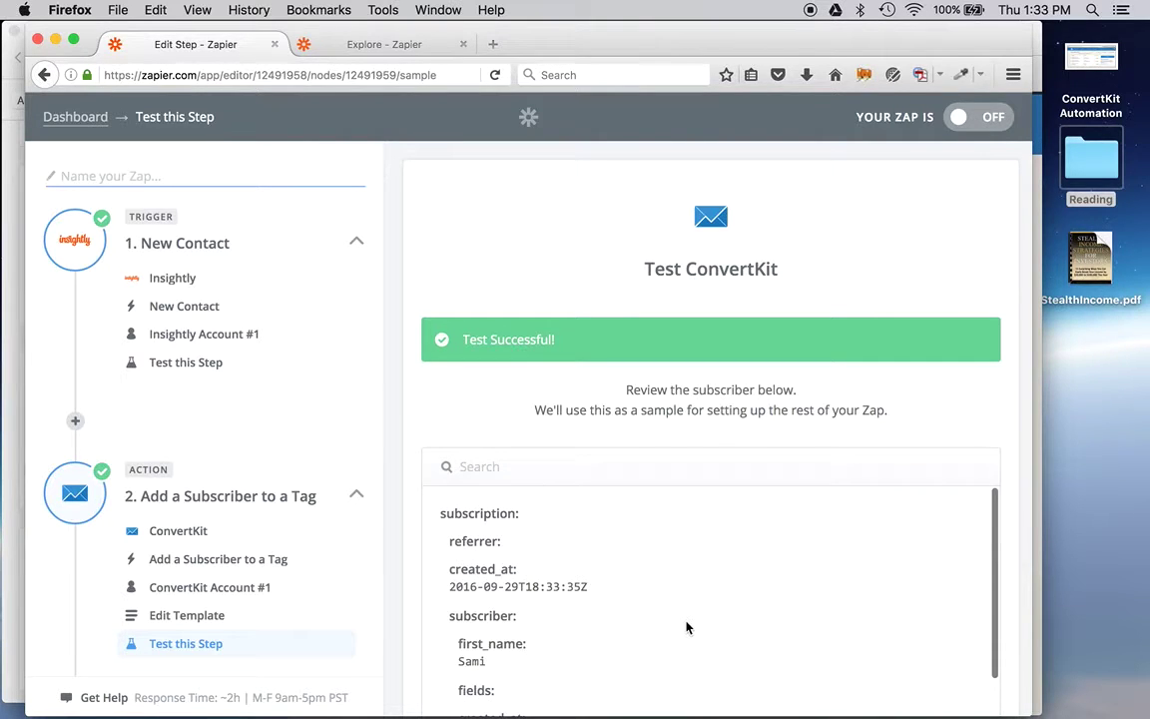
pyautogui.scroll(-5, 687, 627)
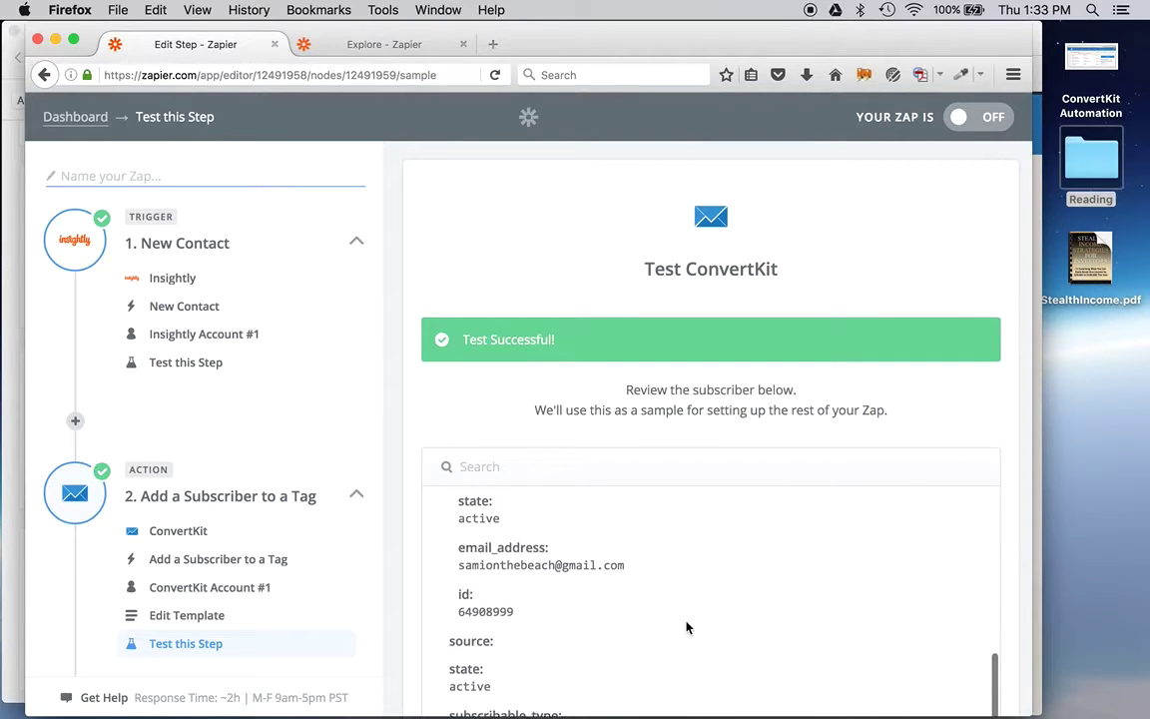
pyautogui.scroll(-5, 927, 457)
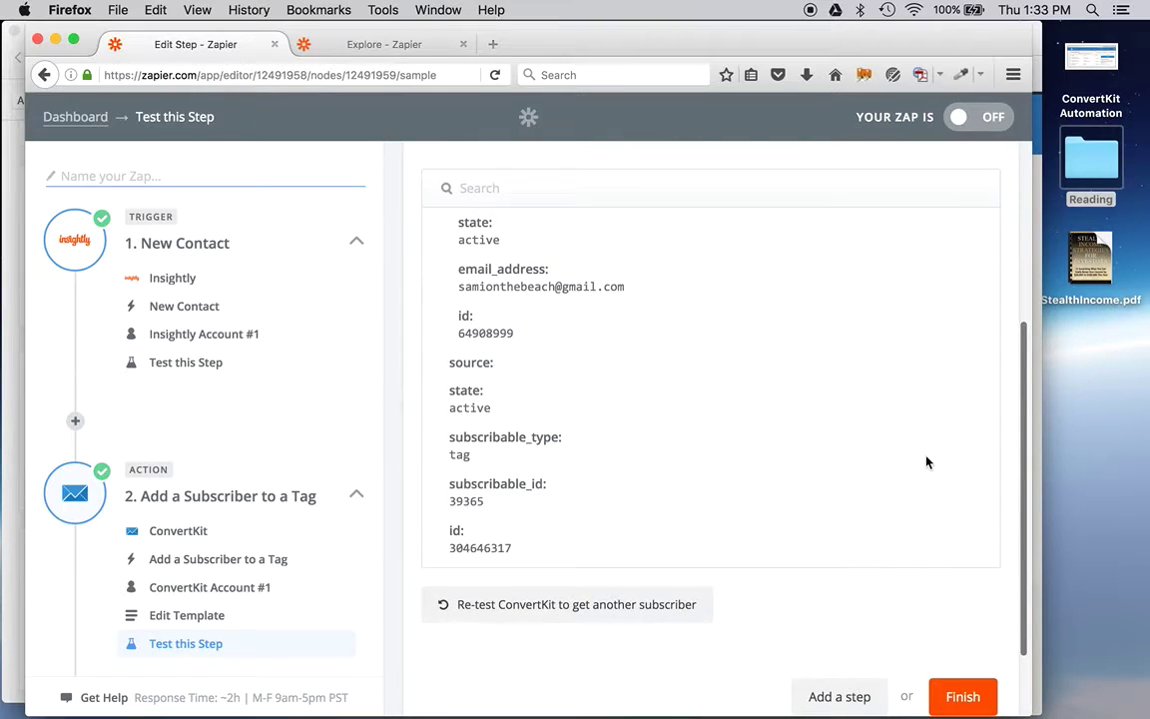
pyautogui.scroll(2, 751, 460)
pyautogui.scroll(-2, 751, 460)
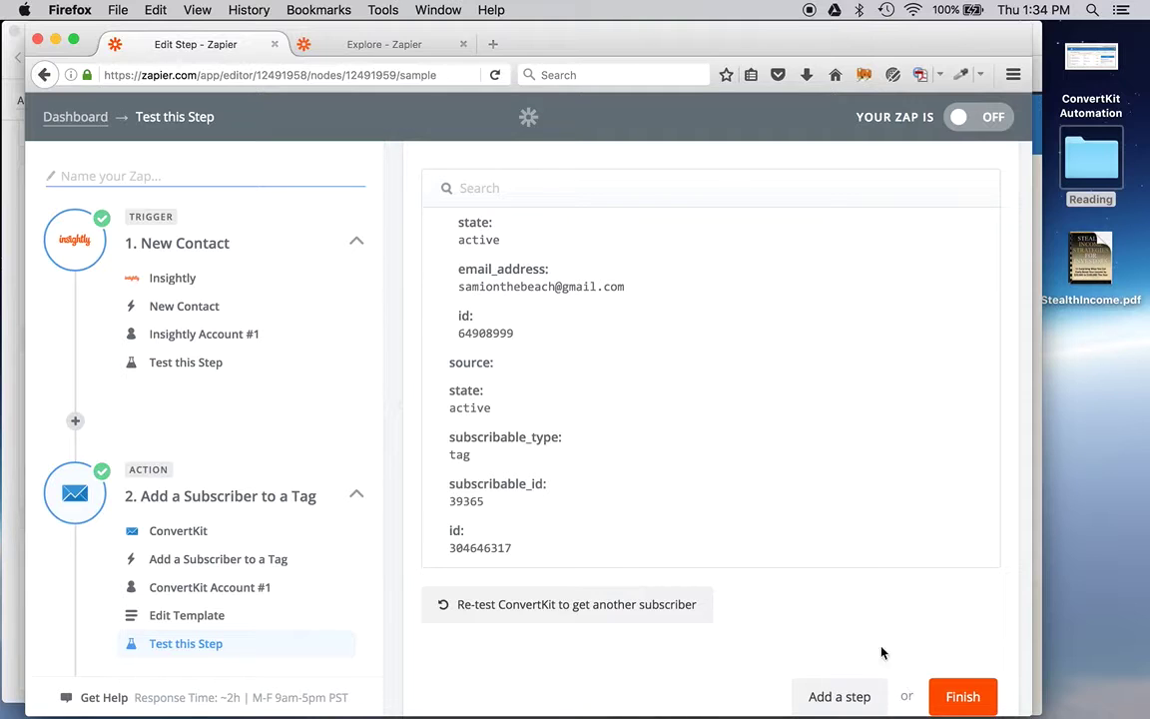
# Load the ConvertKit site in a new Firefox tab to view its subscriber list
pyautogui.press('super+t')
pyautogui.write('convertkit')
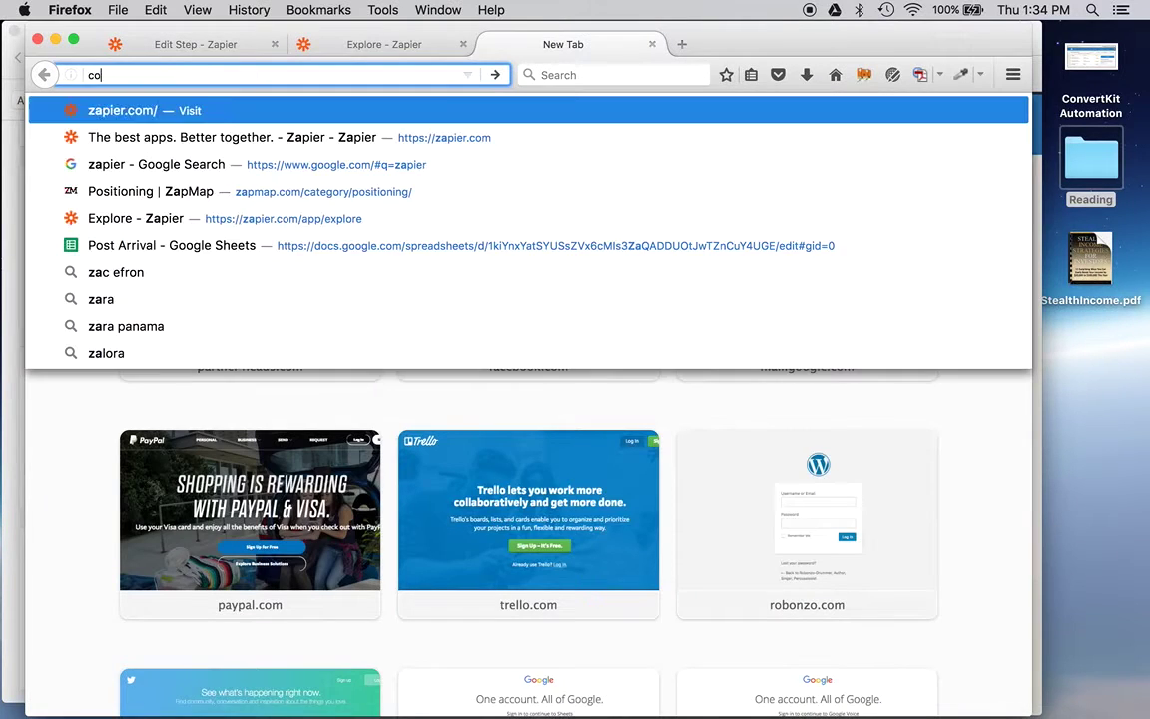
pyautogui.press('Return')
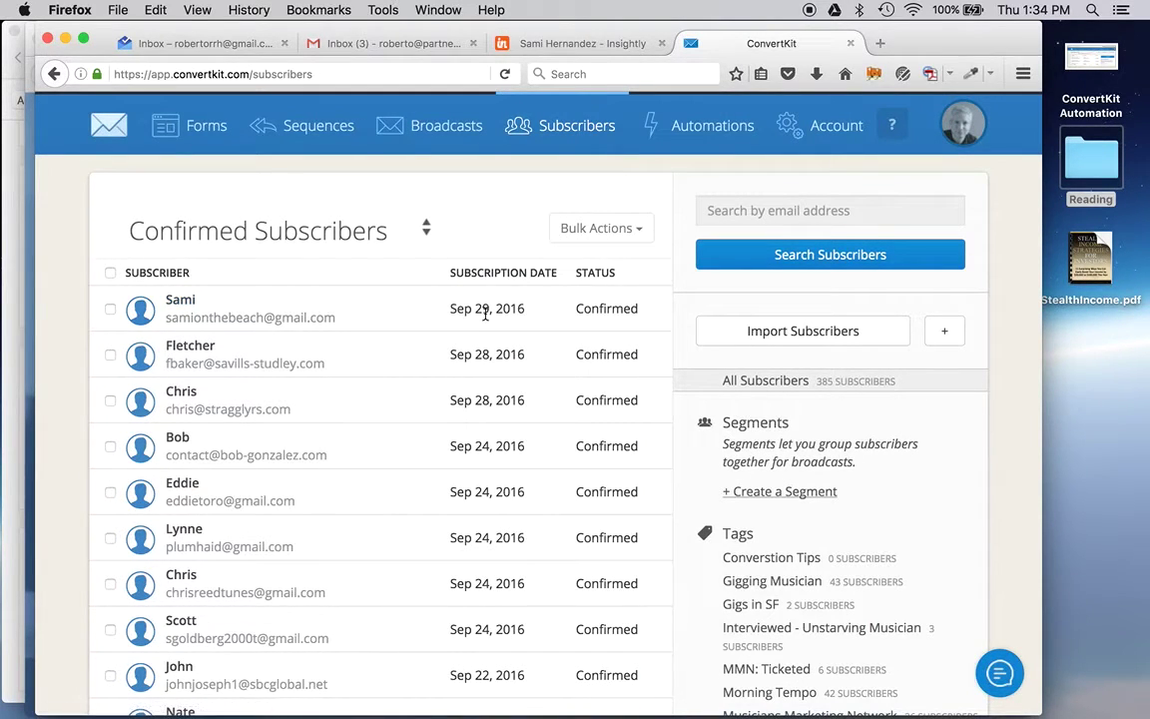
# Open the newest test subscriber's profile and check its tags for Unstarving Musician
pyautogui.click(240, 321)
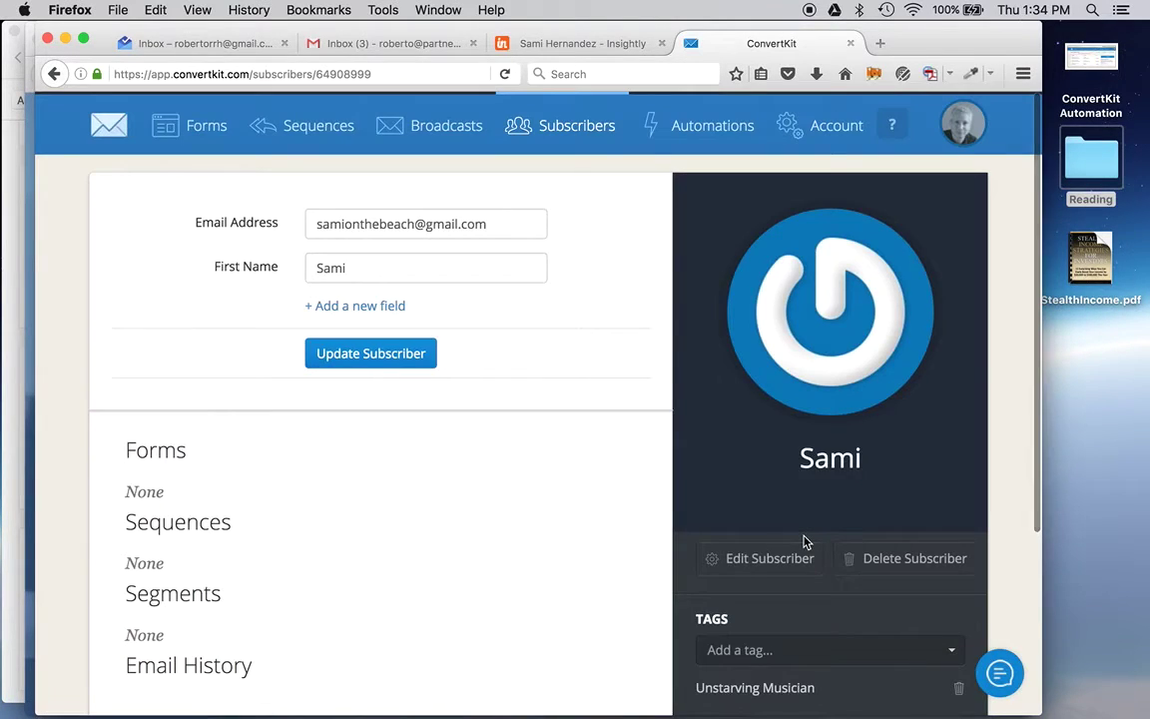
pyautogui.scroll(-3, 805, 542)
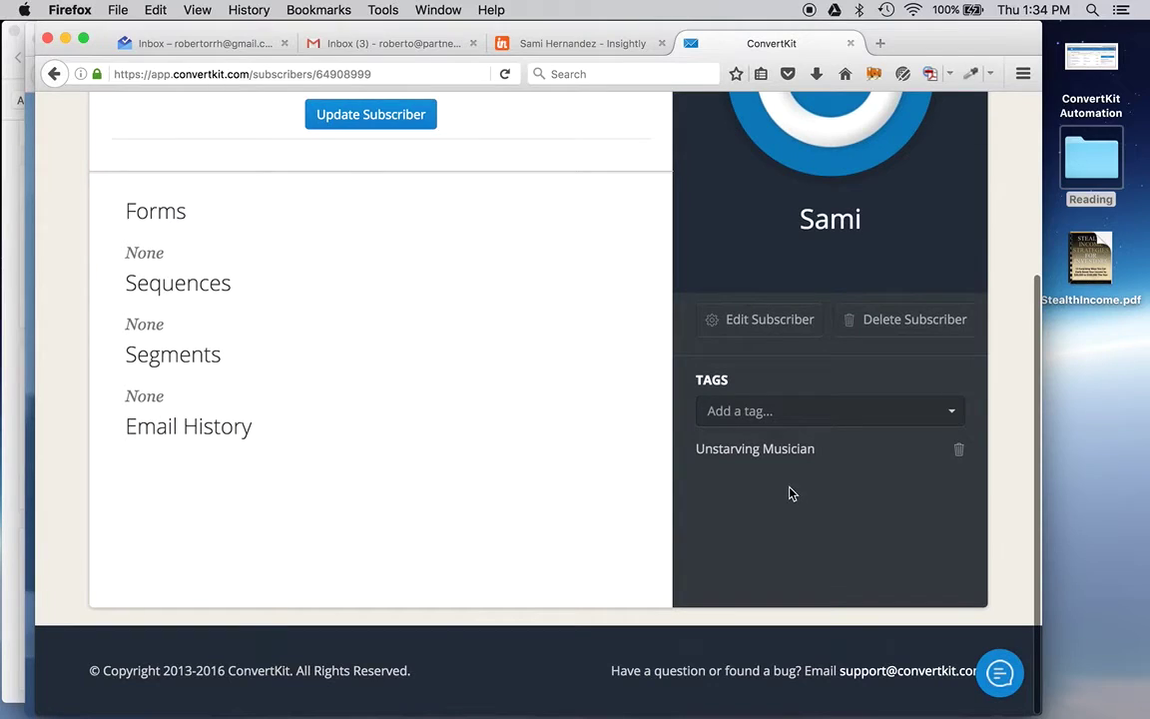